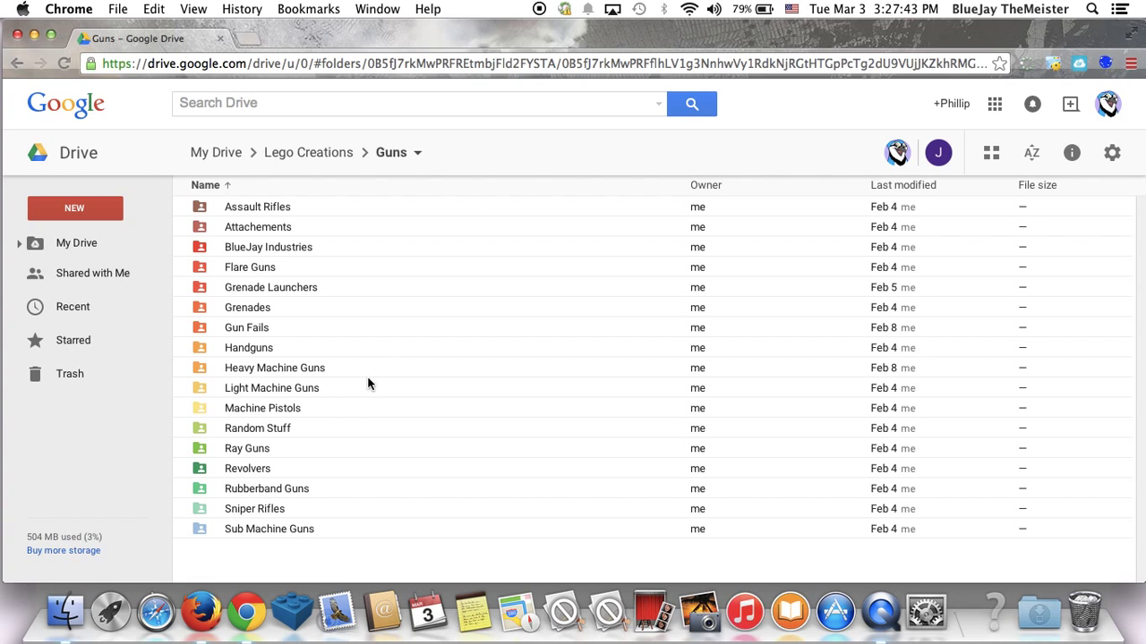
- Open the GOL Magnum folder inside Sniper Rifles and download the Complete V4.5 and both Complete V4 PNG images
{"action": "double_click", "coordinate": [269, 509]}
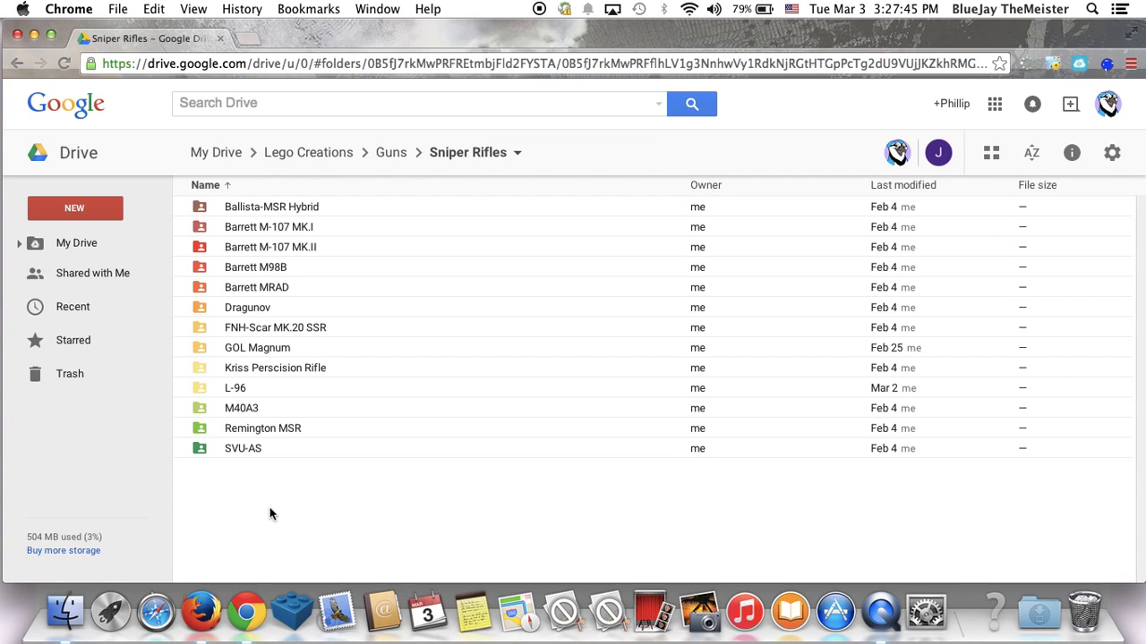
{"action": "double_click", "coordinate": [288, 350]}
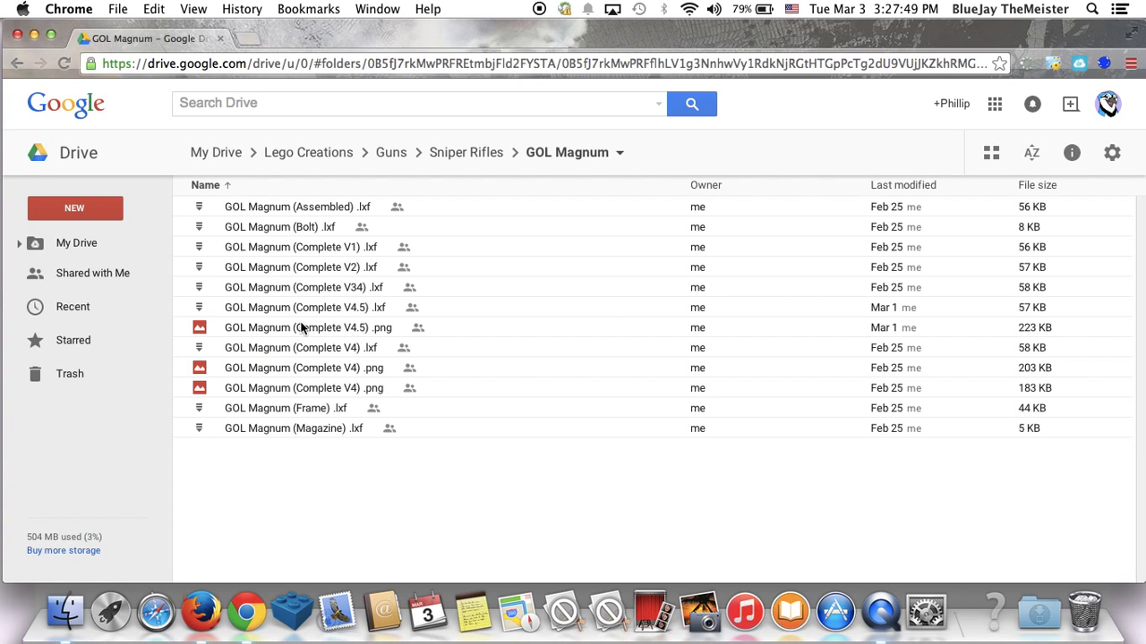
{"action": "double_click", "coordinate": [290, 328]}
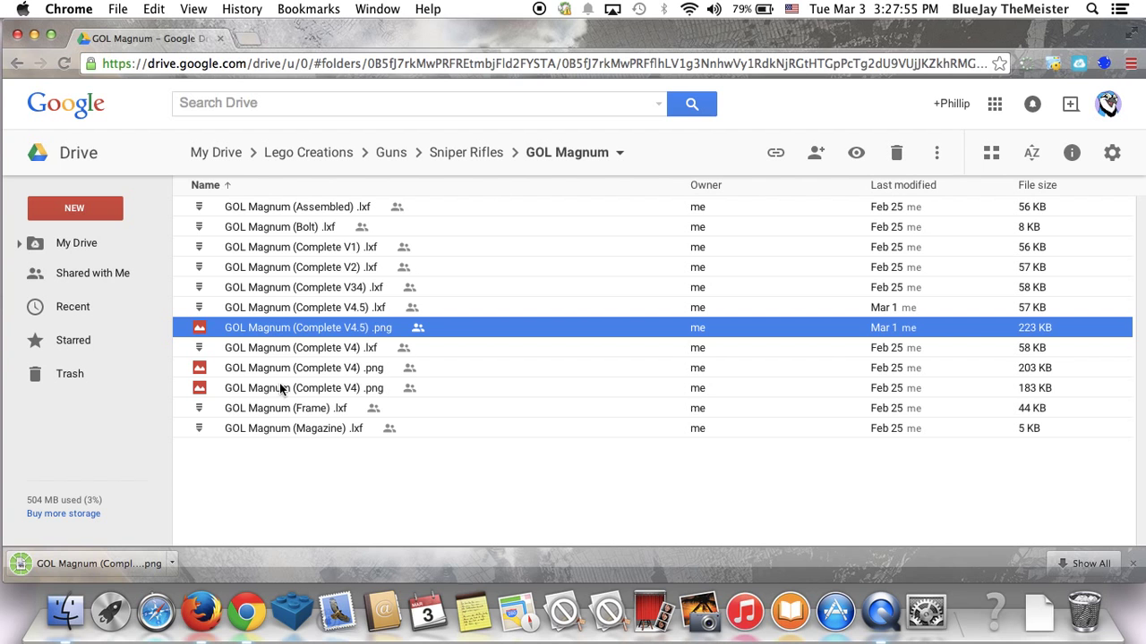
{"action": "double_click", "coordinate": [280, 368]}
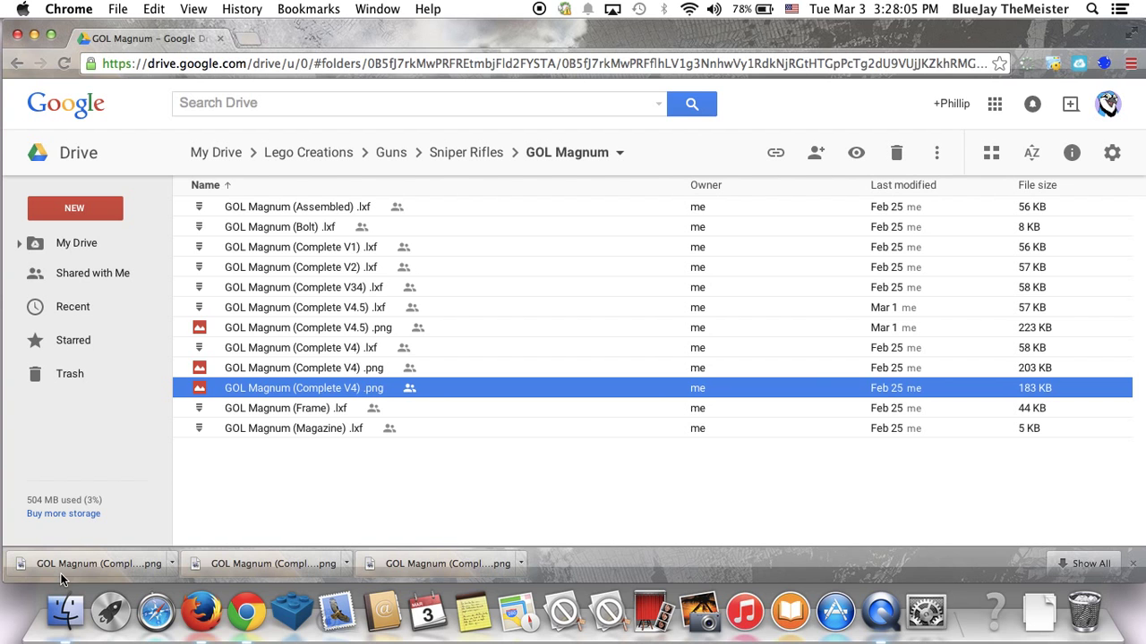
- View the downloaded image "GOL Magnum (Complete V4) (1).png" in Preview at full screen and close it
{"action": "left_click", "coordinate": [99, 559]}
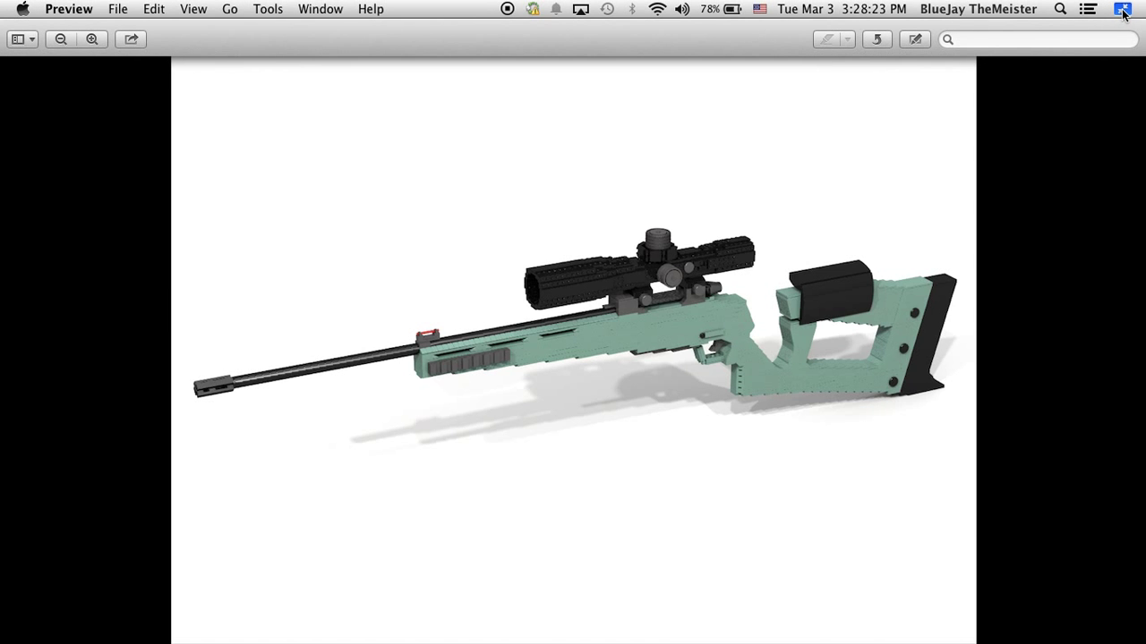
{"action": "left_click", "coordinate": [1124, 12]}
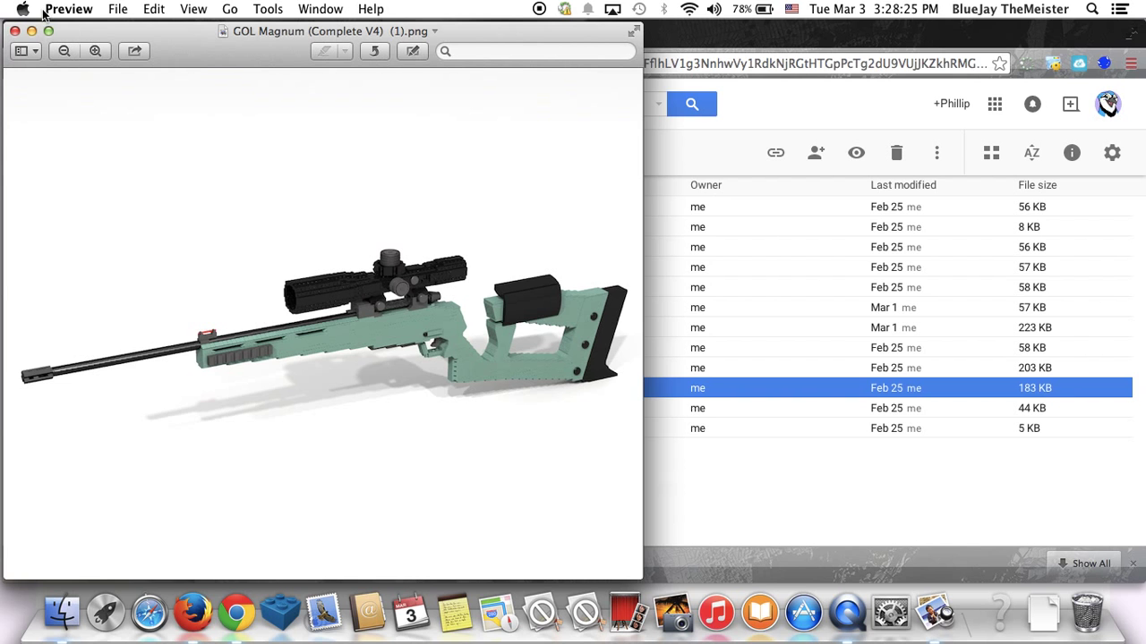
{"action": "left_click", "coordinate": [14, 32]}
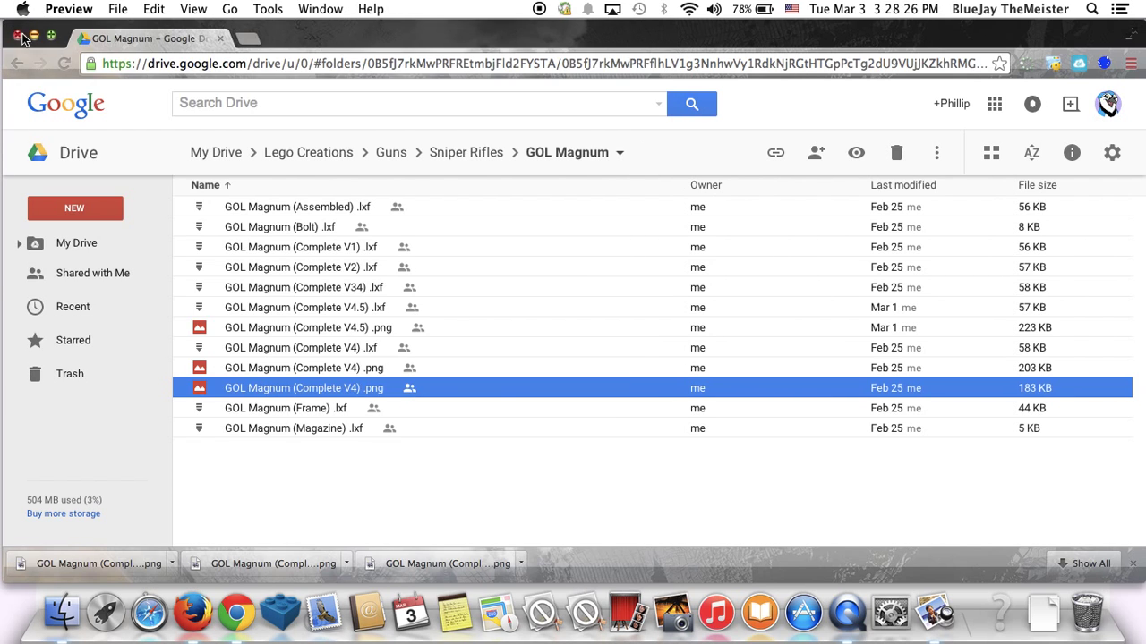
- View the downloaded "GOL Magnum (Complete V4) .png" and "GOL Magnum (Complete V4.5) .png" images one after the other, closing each
{"action": "left_click", "coordinate": [267, 563]}
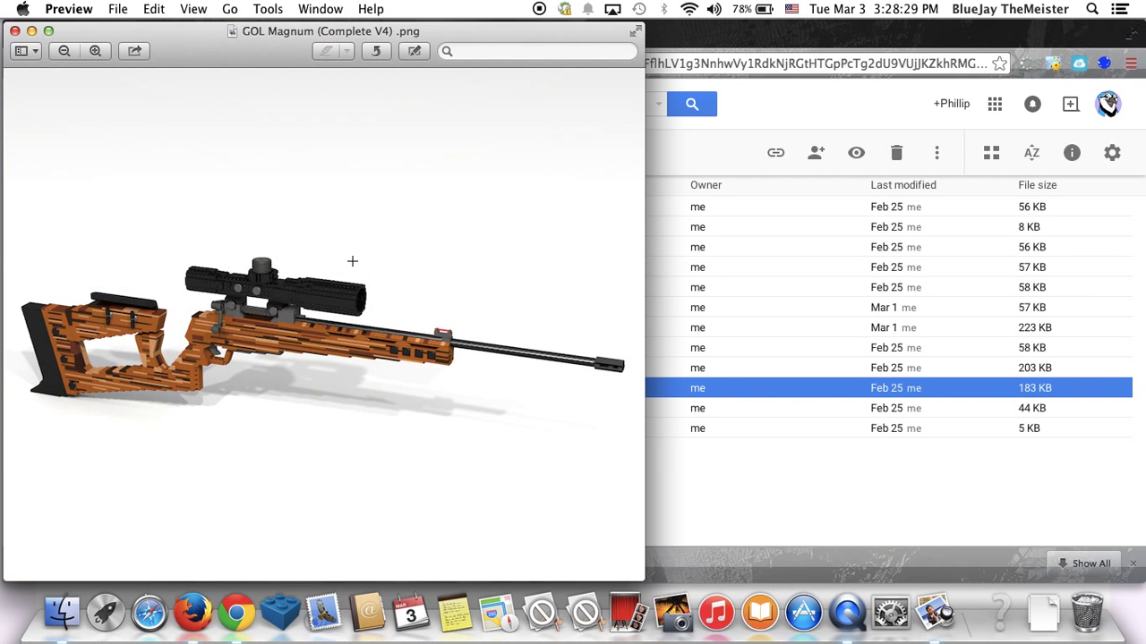
{"action": "left_click", "coordinate": [634, 31]}
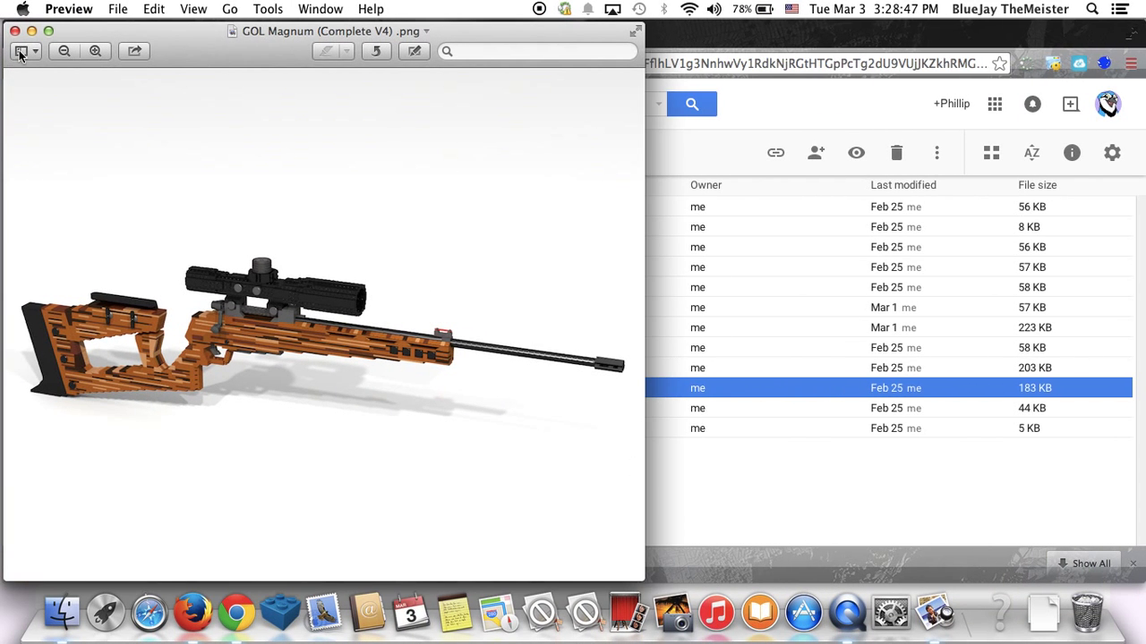
{"action": "left_click", "coordinate": [14, 30]}
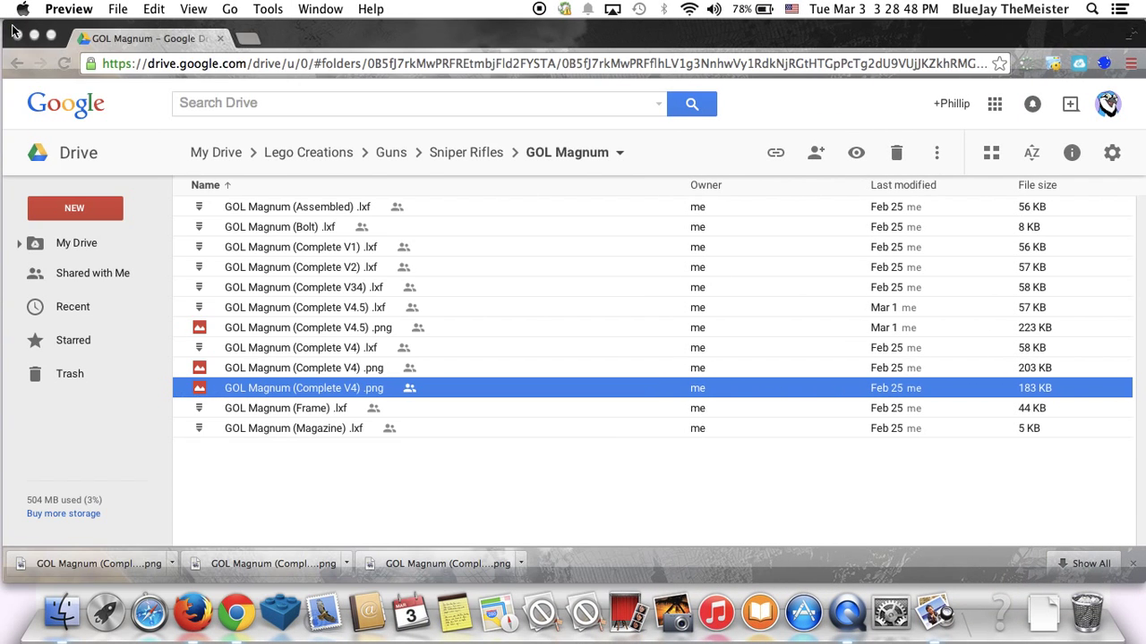
{"action": "left_click", "coordinate": [420, 564]}
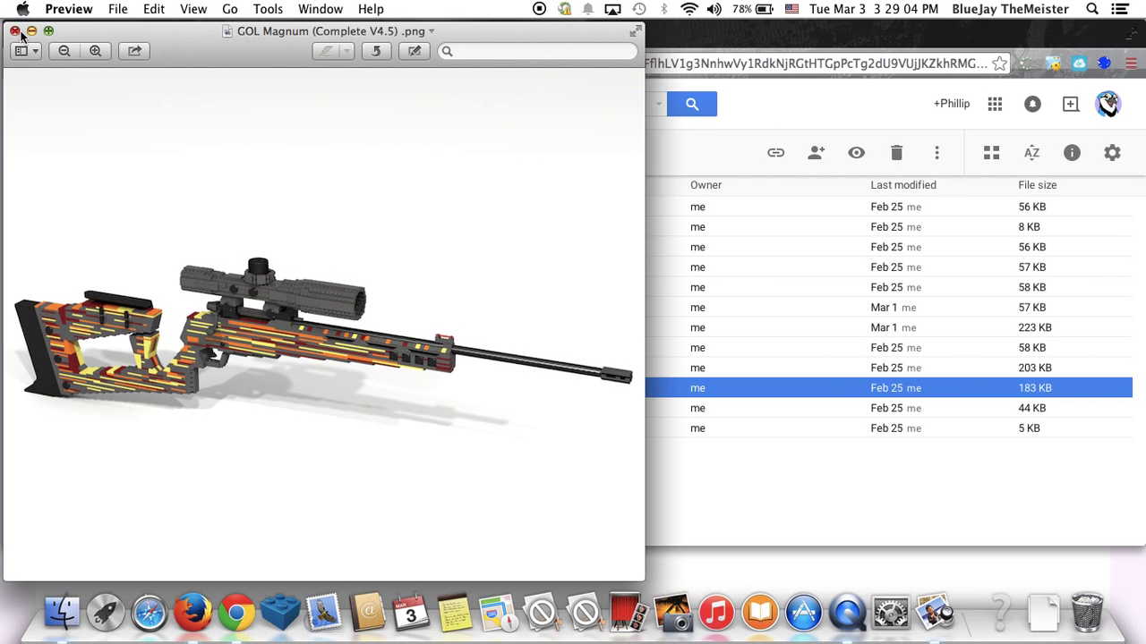
{"action": "left_click", "coordinate": [20, 36]}
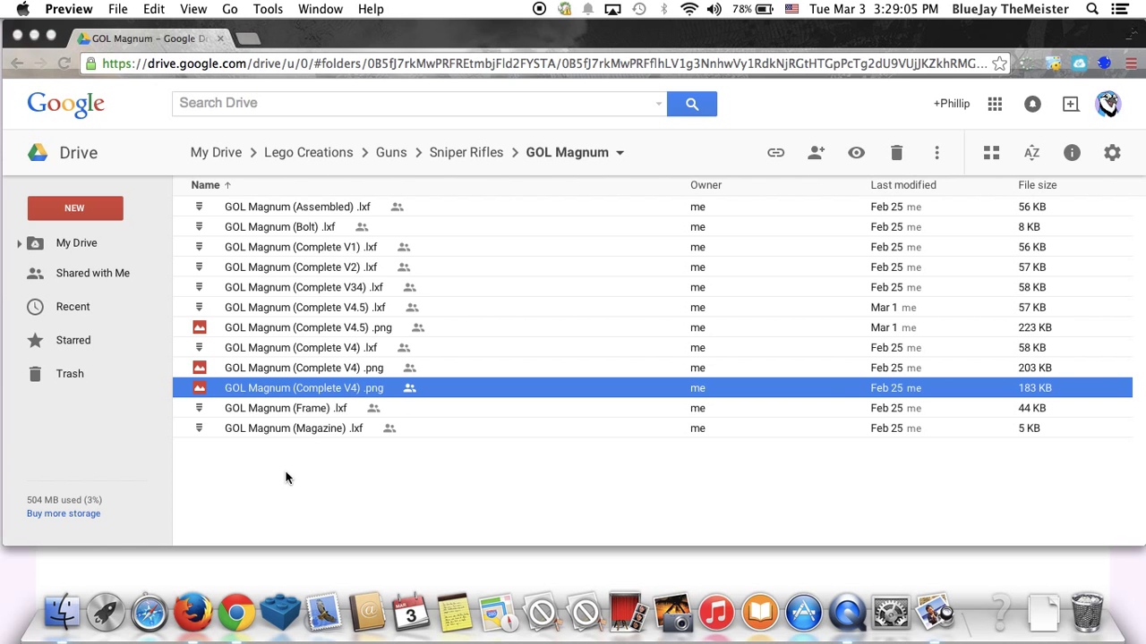
- Download "GOL Magnum (Complete V4.5) .lxf" from the Drive folder and open it in LEGO Digital Designer
{"action": "left_click", "coordinate": [346, 307]}
{"action": "double_click", "coordinate": [346, 307]}
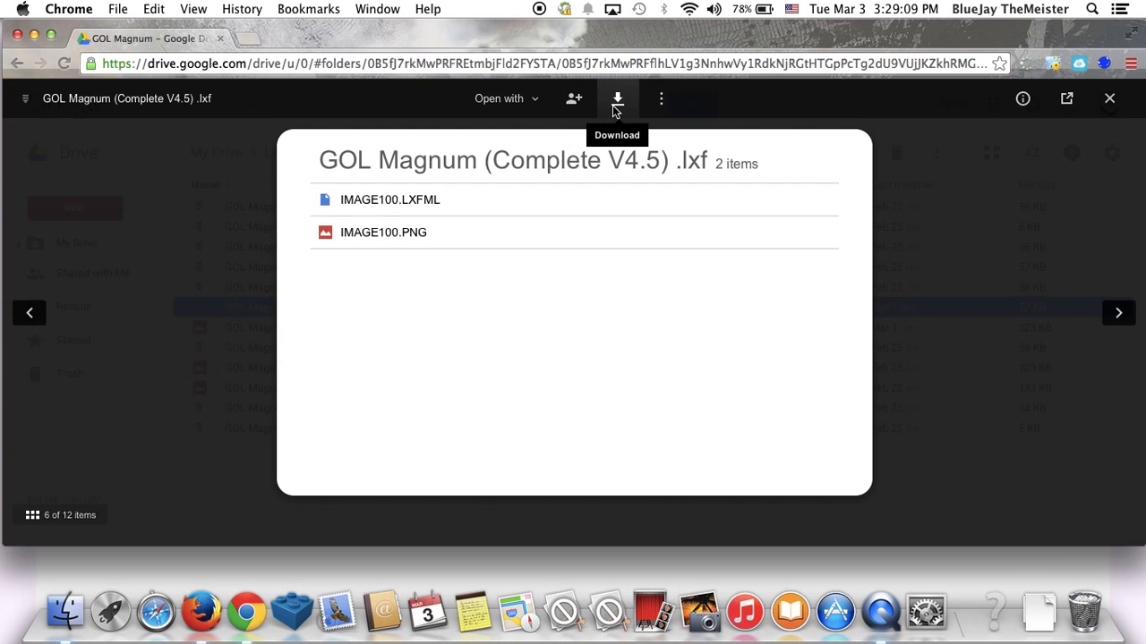
{"action": "left_click", "coordinate": [614, 96]}
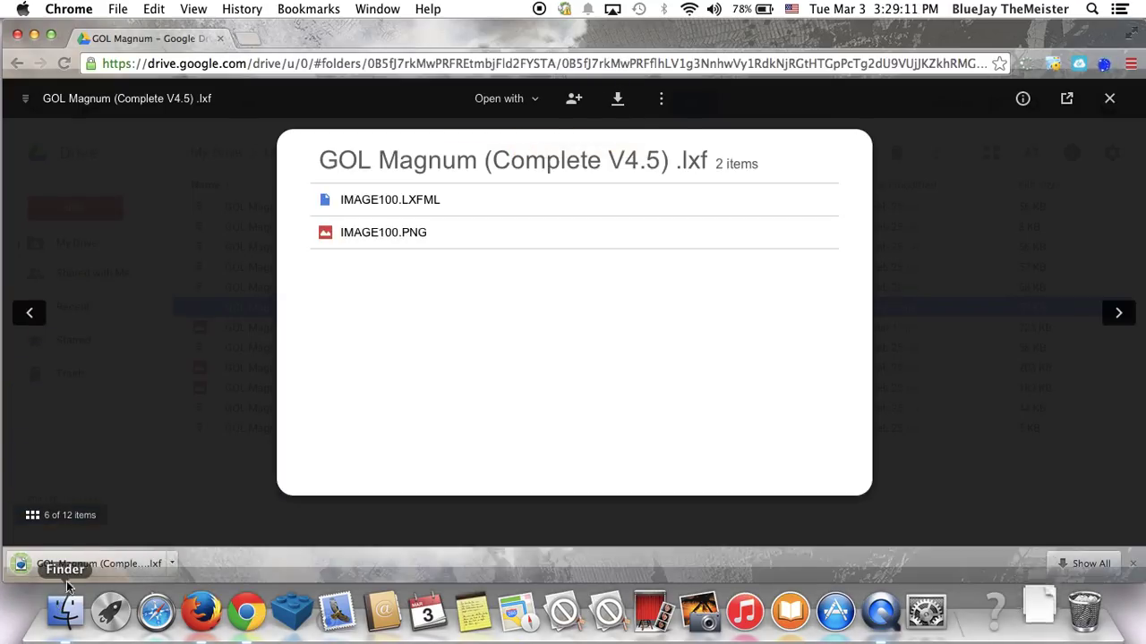
{"action": "left_click", "coordinate": [93, 561]}
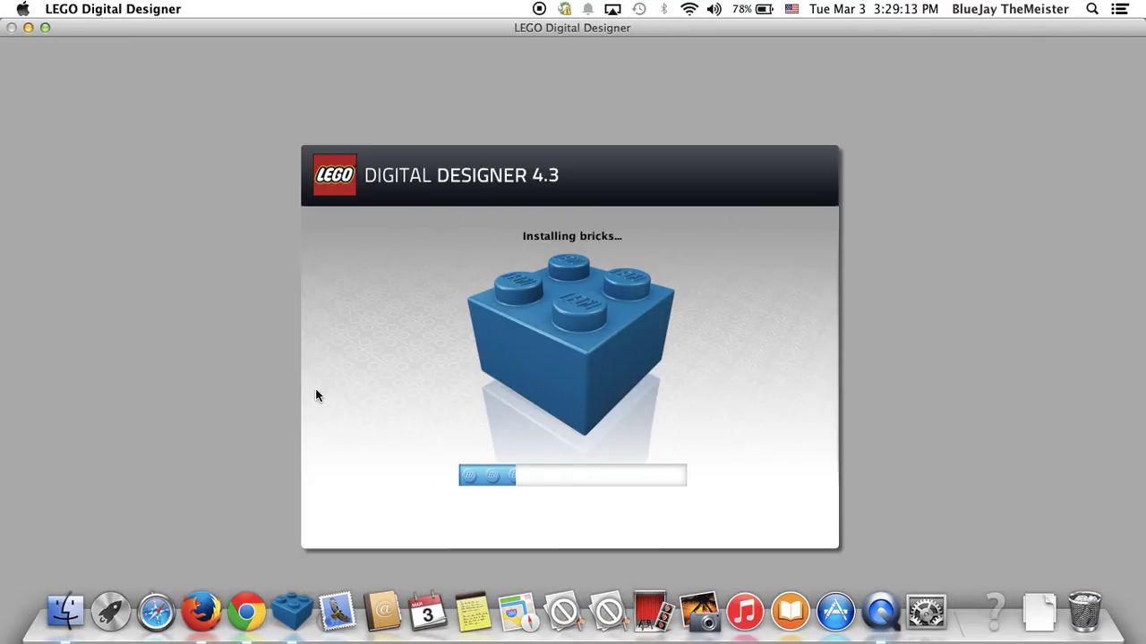
- Mute the system sound and collapse the brick palette to enlarge the model view
{"action": "left_click", "coordinate": [714, 10]}
{"action": "left_click_drag", "start_coordinate": [719, 27], "coordinate": [713, 104]}
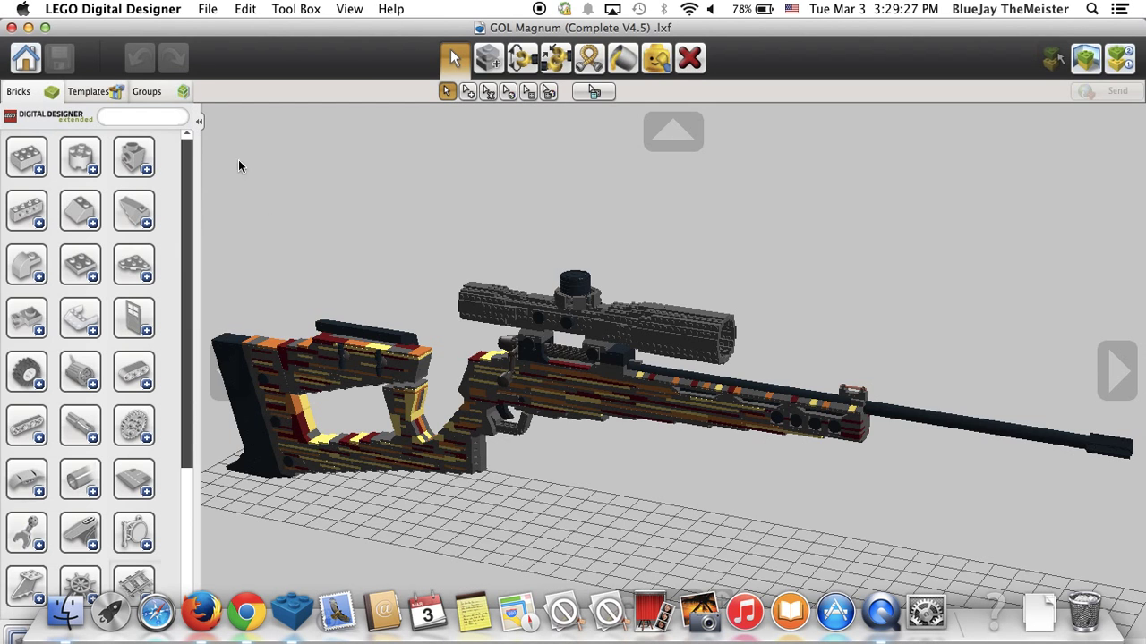
{"action": "left_click", "coordinate": [197, 113]}
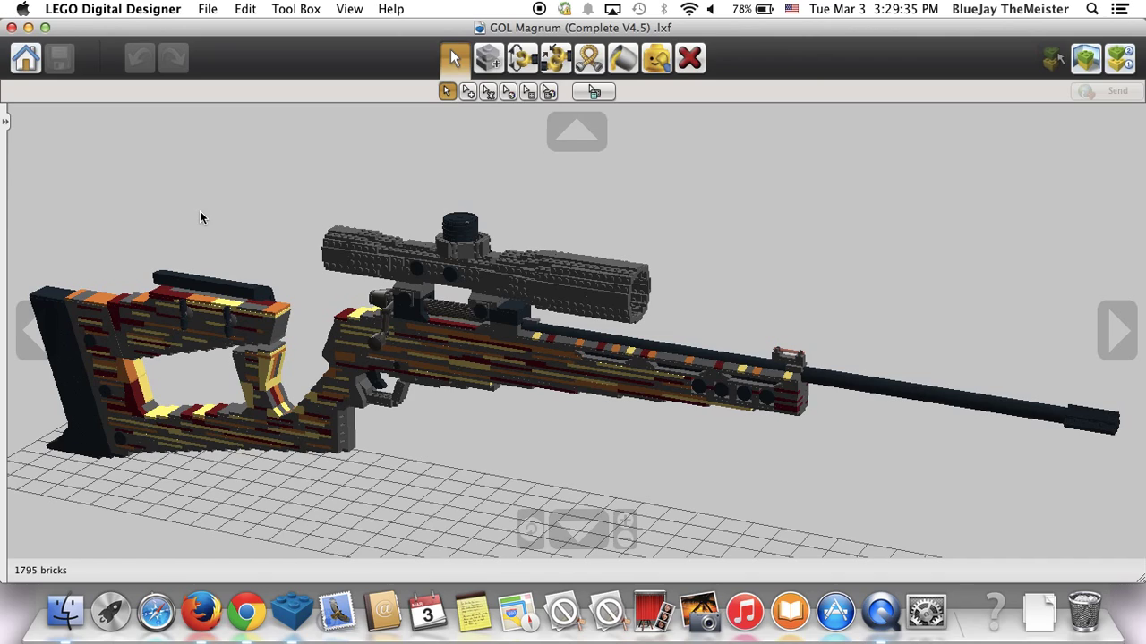
- Examine the whole LEGO rifle model from both of its sides
{"action": "right_click_drag", "start_coordinate": [199, 212], "coordinate": [373, 149]}
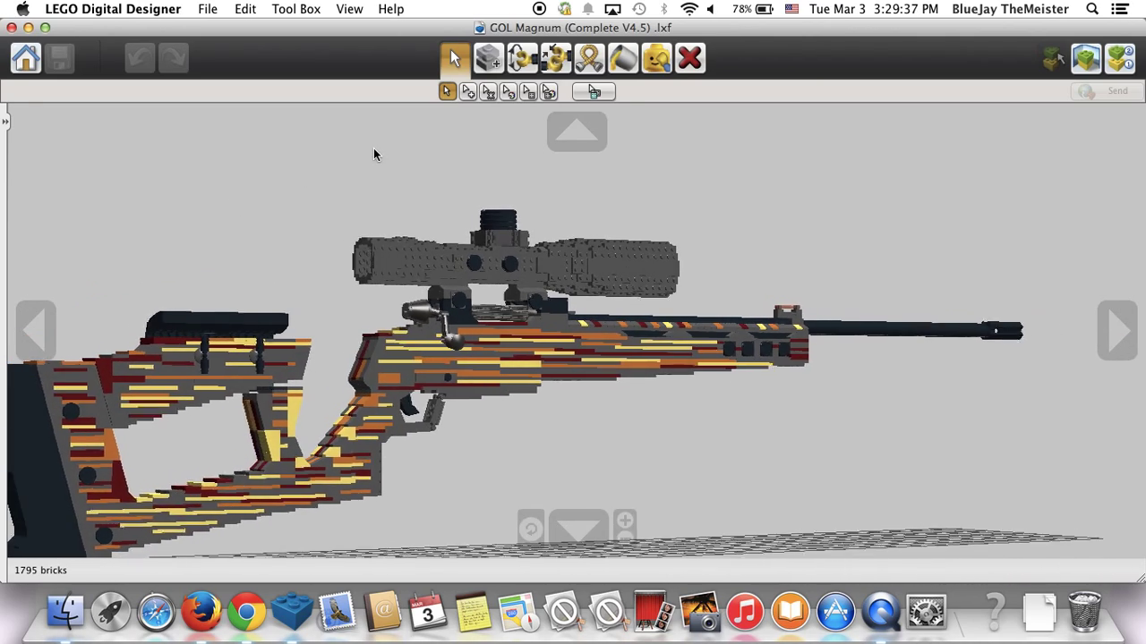
{"action": "right_click_drag", "start_coordinate": [532, 287], "coordinate": [996, 273]}
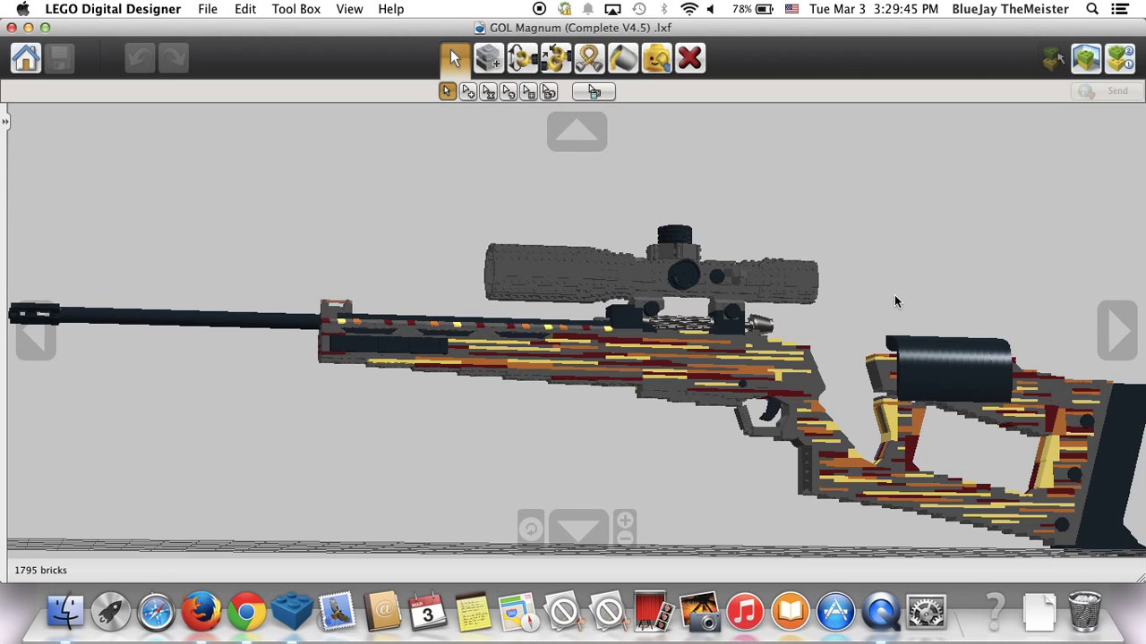
{"action": "right_click_drag", "start_coordinate": [895, 299], "coordinate": [926, 340]}
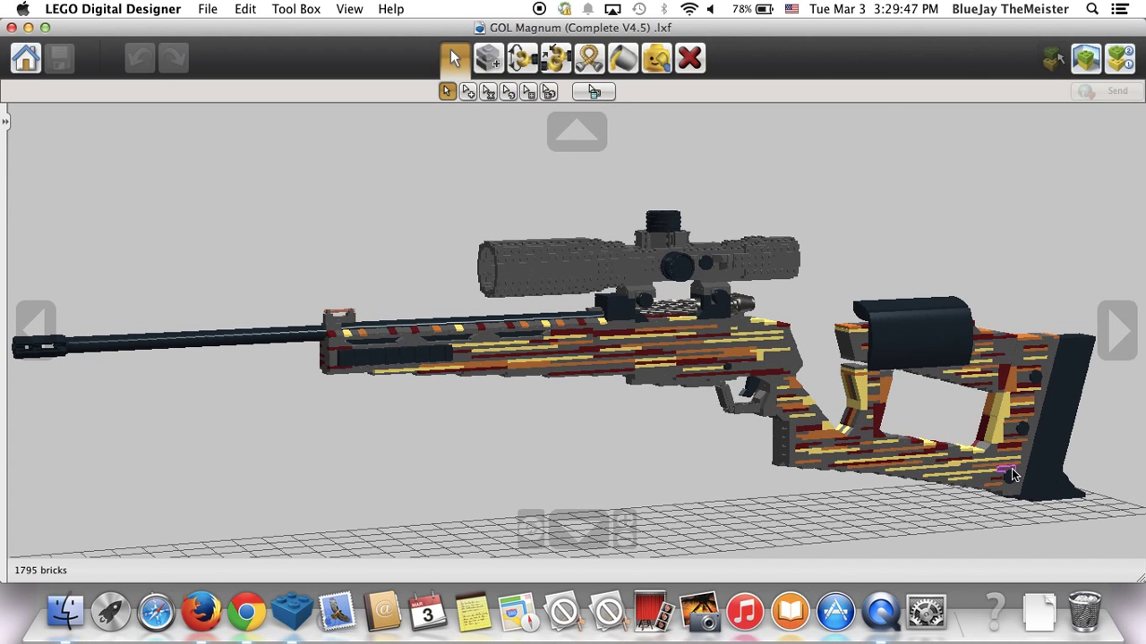
- Examine the rifle's rear stock and black butt pad up close from several angles
{"action": "right_click", "coordinate": [1047, 461]}
{"action": "scroll", "coordinate": [712, 383], "scroll_direction": "up", "scroll_amount": 5}
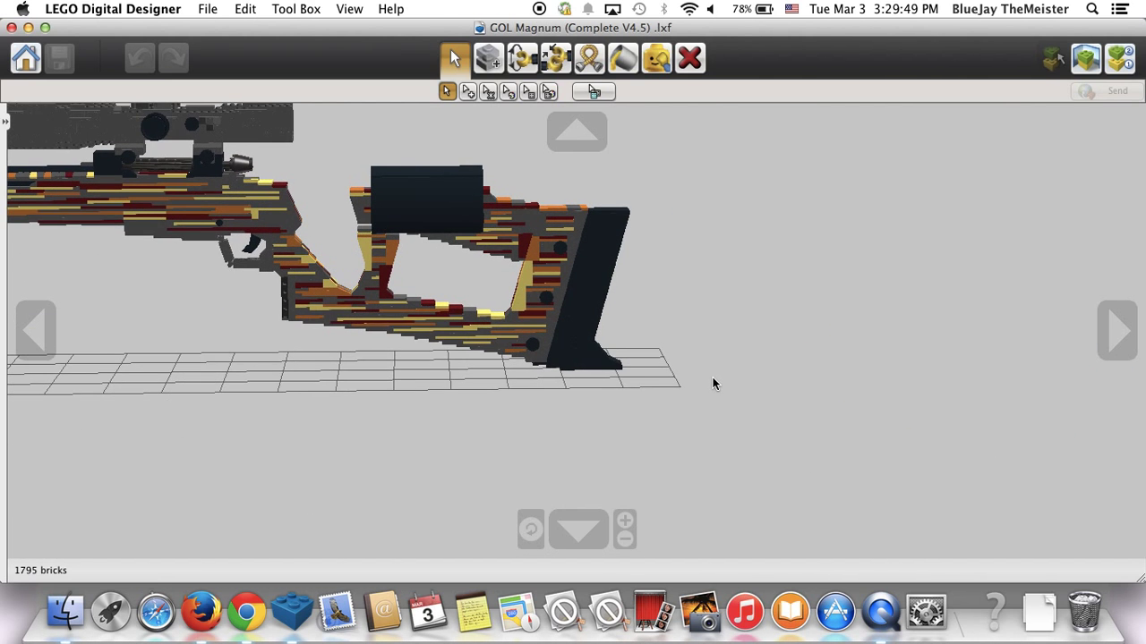
{"action": "right_click_drag", "start_coordinate": [723, 383], "coordinate": [758, 389]}
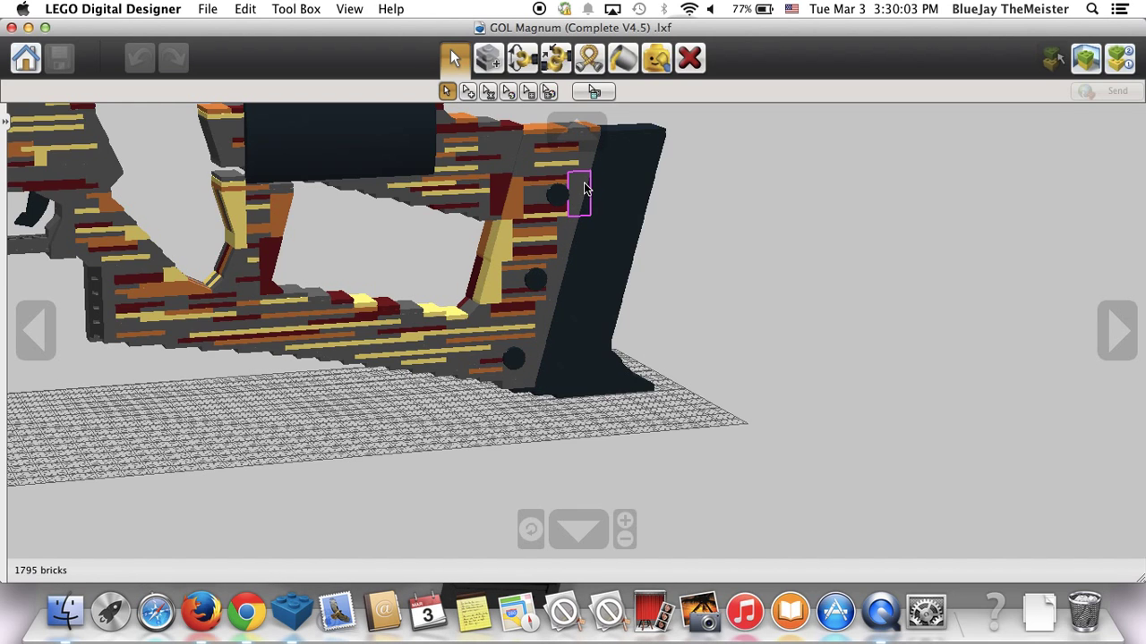
{"action": "right_click_drag", "start_coordinate": [606, 296], "coordinate": [378, 295]}
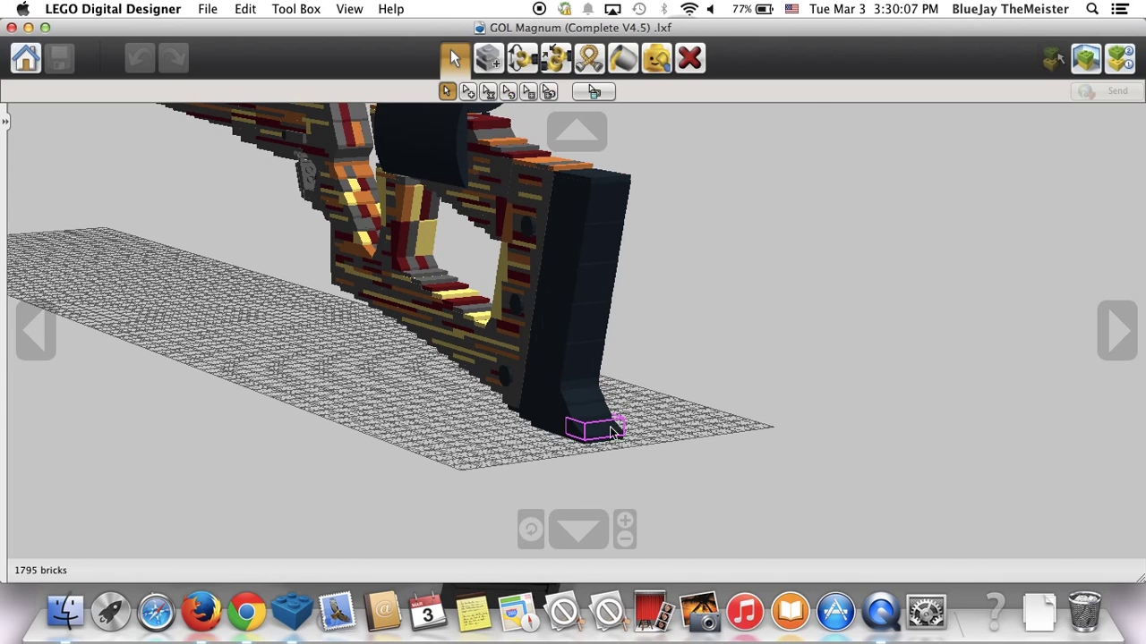
{"action": "scroll", "coordinate": [671, 392], "scroll_direction": "up", "scroll_amount": 3}
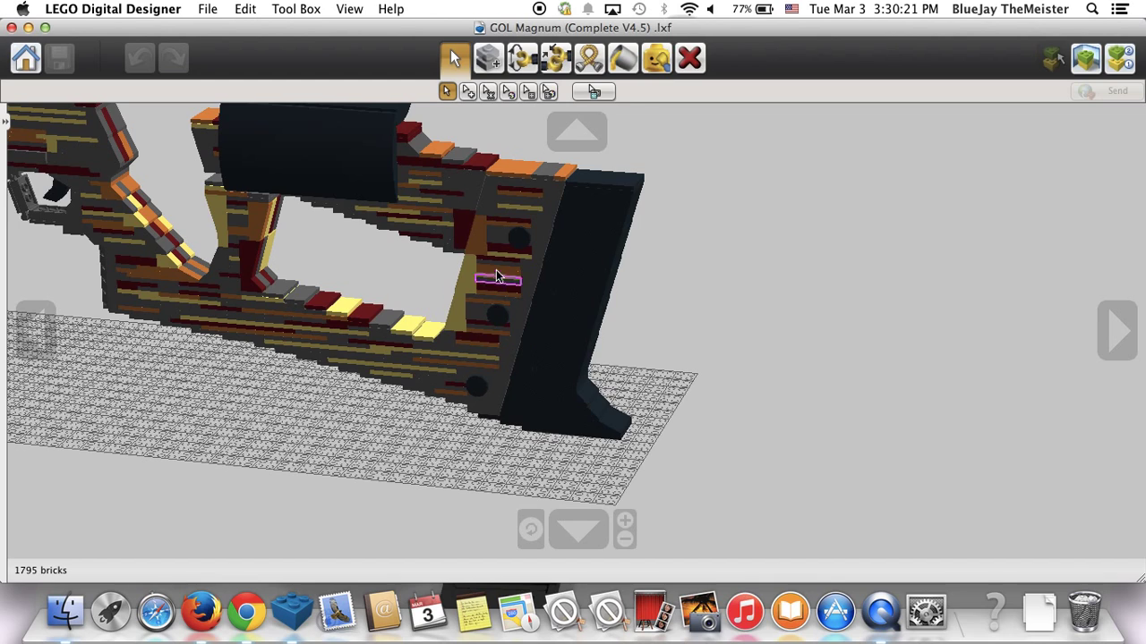
{"action": "scroll", "coordinate": [511, 273], "scroll_direction": "up", "scroll_amount": 3}
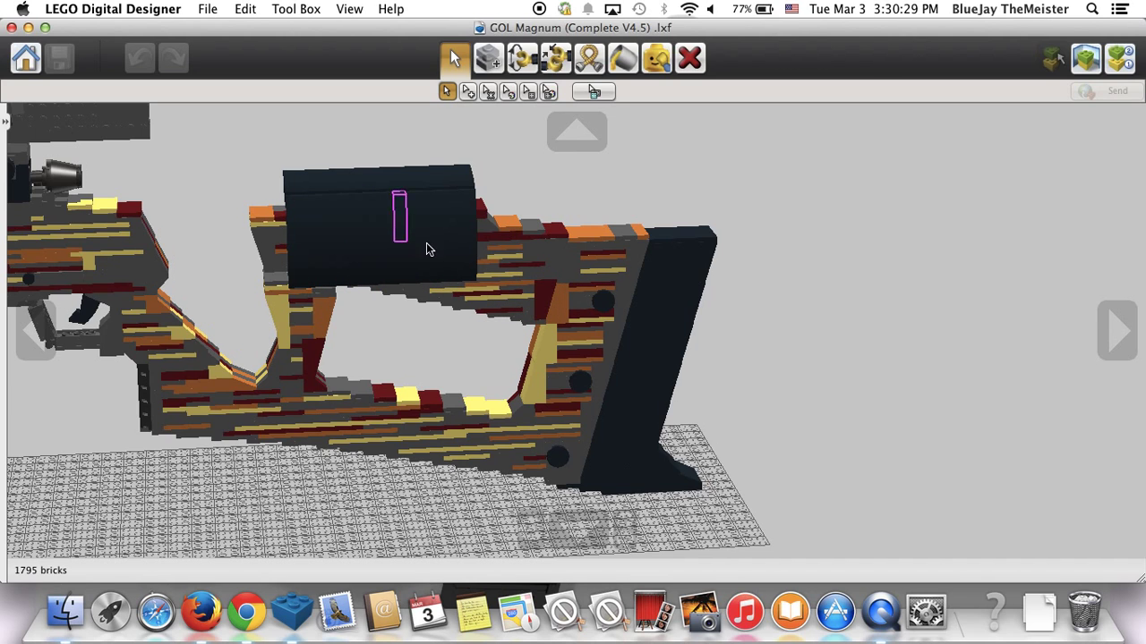
- Examine the black cheek rest on the stock and its side attachments from both sides and from behind
{"action": "right_click_drag", "start_coordinate": [313, 231], "coordinate": [638, 222]}
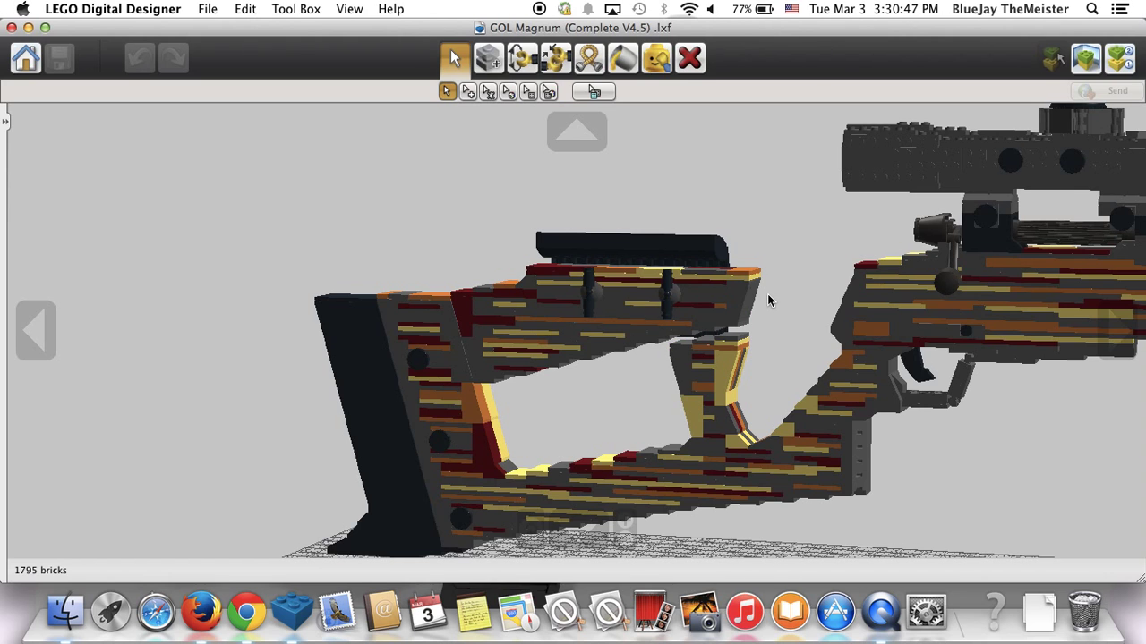
{"action": "right_click_drag", "start_coordinate": [740, 203], "coordinate": [785, 240]}
{"action": "scroll", "coordinate": [541, 364], "scroll_direction": "up", "scroll_amount": 5}
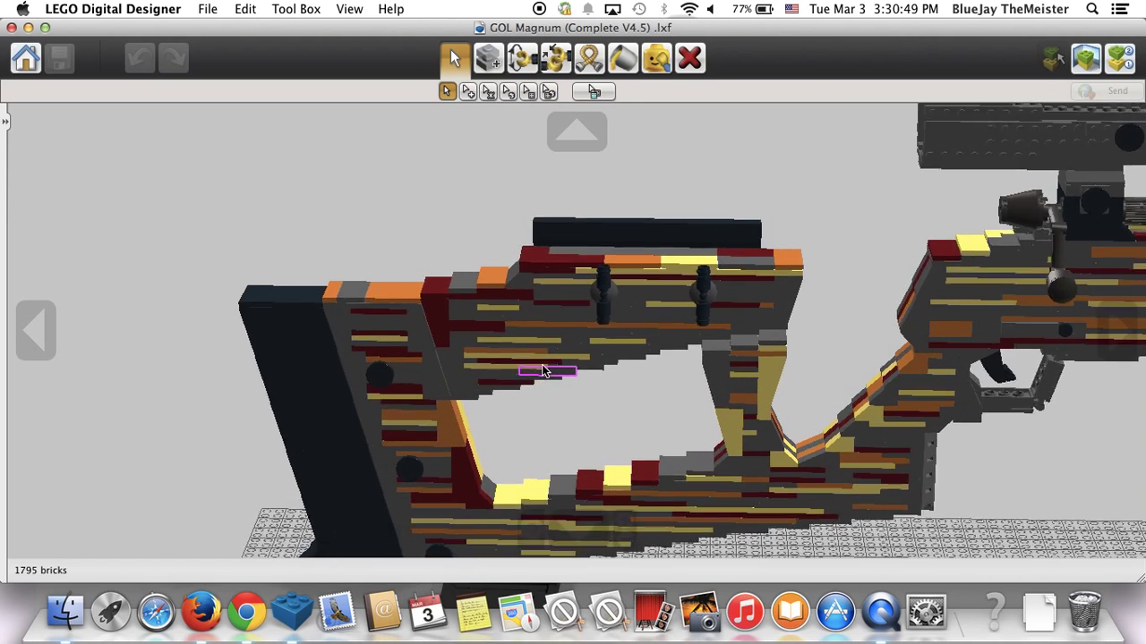
{"action": "right_click_drag", "start_coordinate": [541, 364], "coordinate": [683, 364]}
{"action": "right_click_drag", "start_coordinate": [670, 283], "coordinate": [575, 347], "text": "shift"}
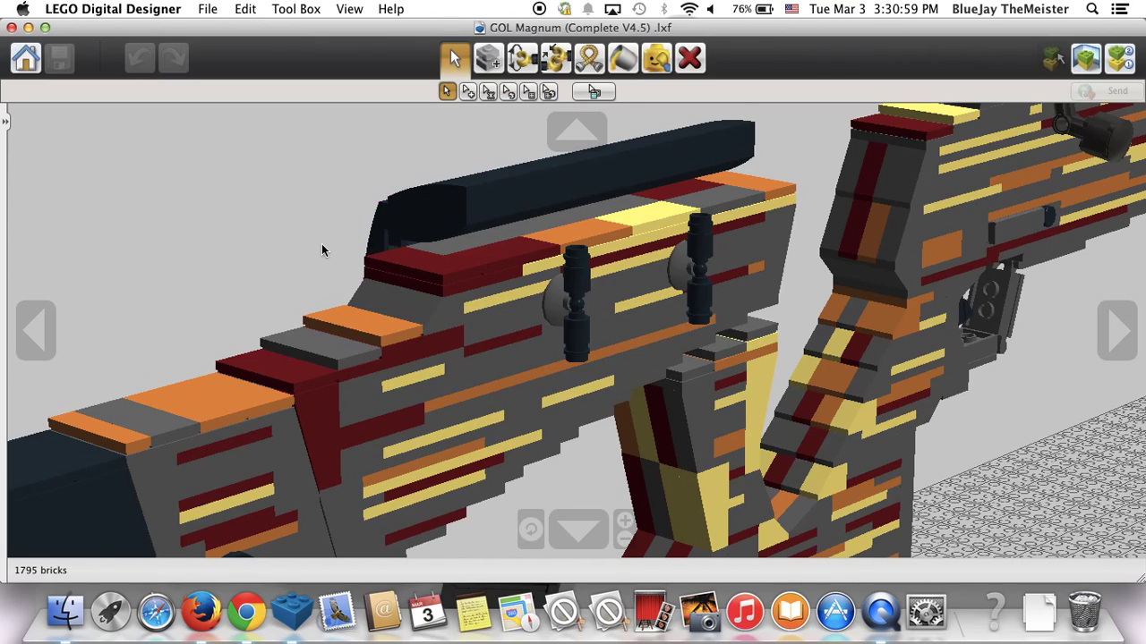
{"action": "right_click_drag", "start_coordinate": [322, 248], "coordinate": [537, 238]}
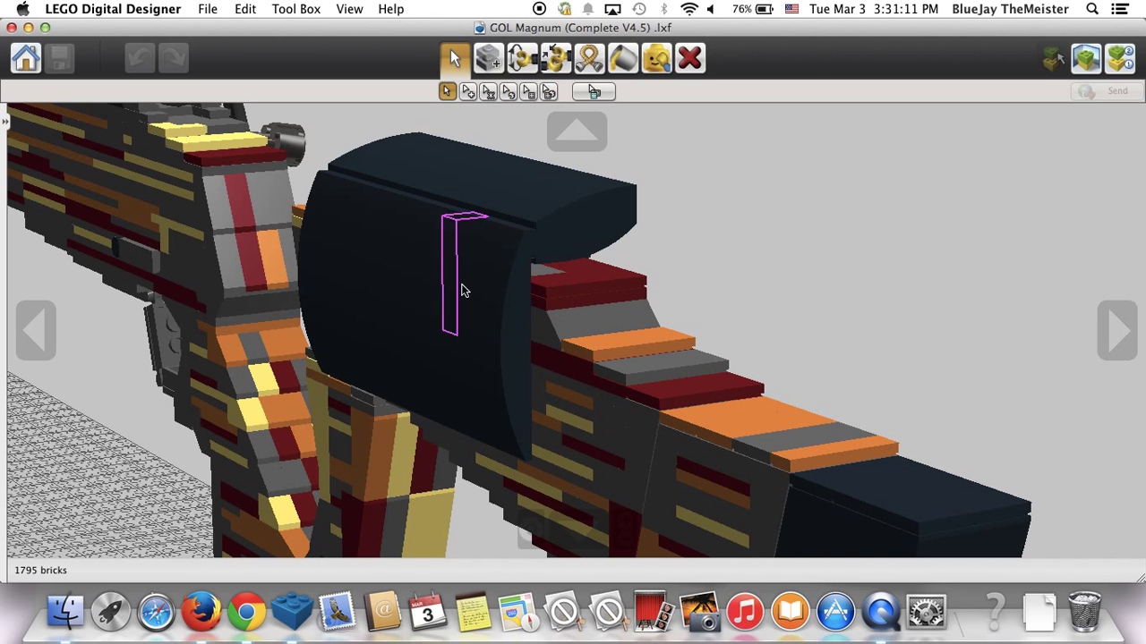
{"action": "right_click_drag", "start_coordinate": [652, 247], "coordinate": [577, 201]}
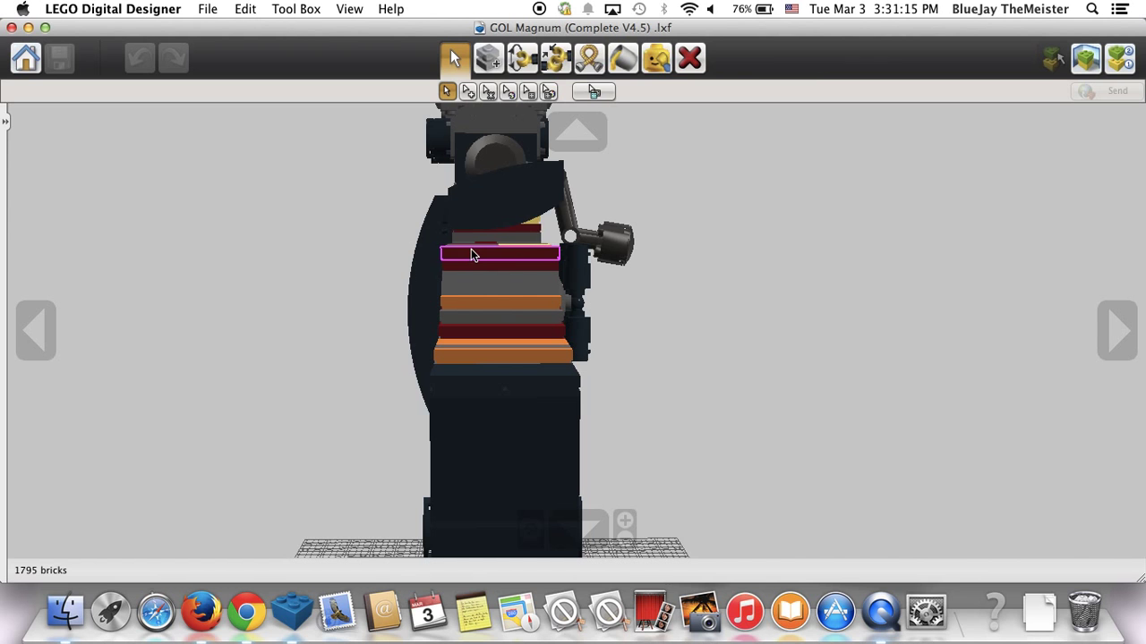
{"action": "right_click_drag", "start_coordinate": [461, 248], "coordinate": [537, 272]}
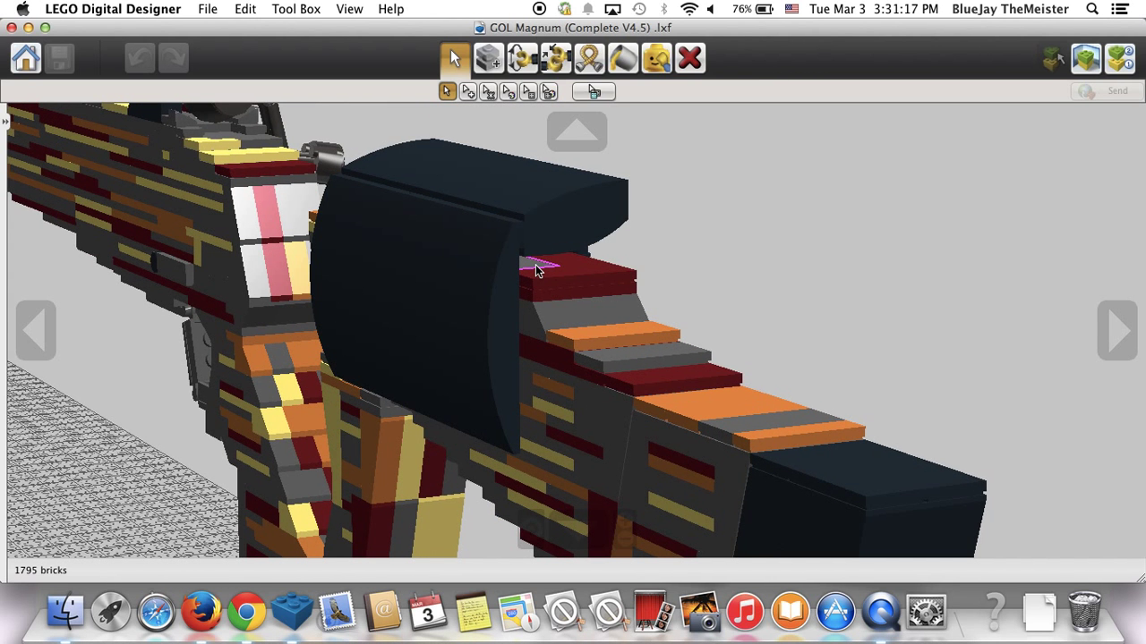
{"action": "right_click_drag", "start_coordinate": [457, 311], "coordinate": [555, 394]}
{"action": "scroll", "coordinate": [567, 409], "scroll_direction": "down", "scroll_amount": 5}
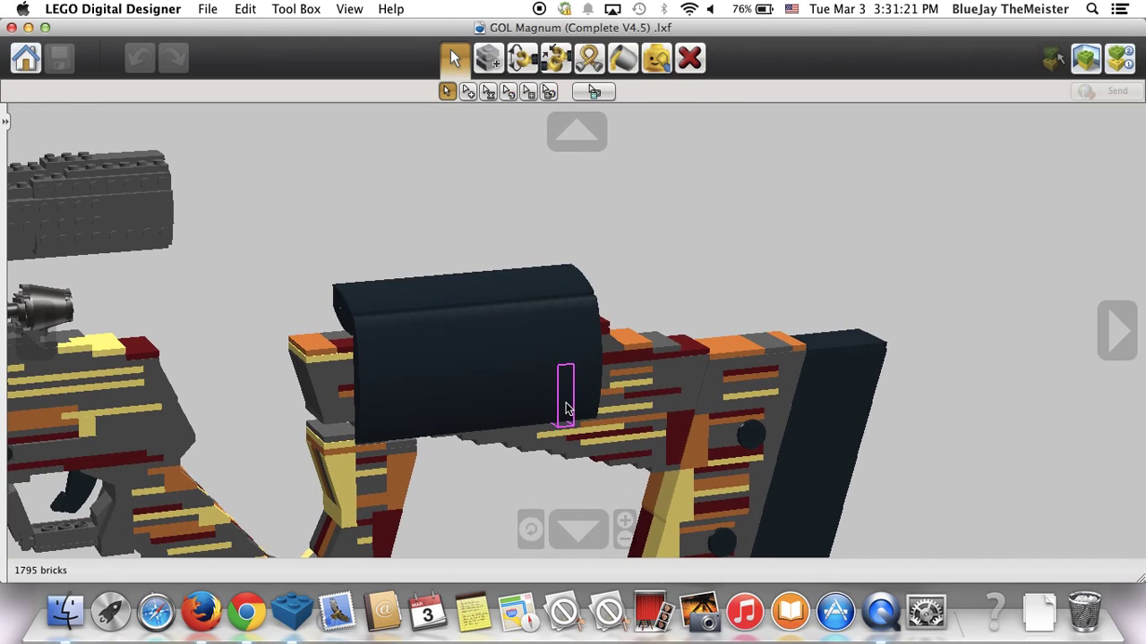
{"action": "scroll", "coordinate": [489, 407], "scroll_direction": "down", "scroll_amount": 2}
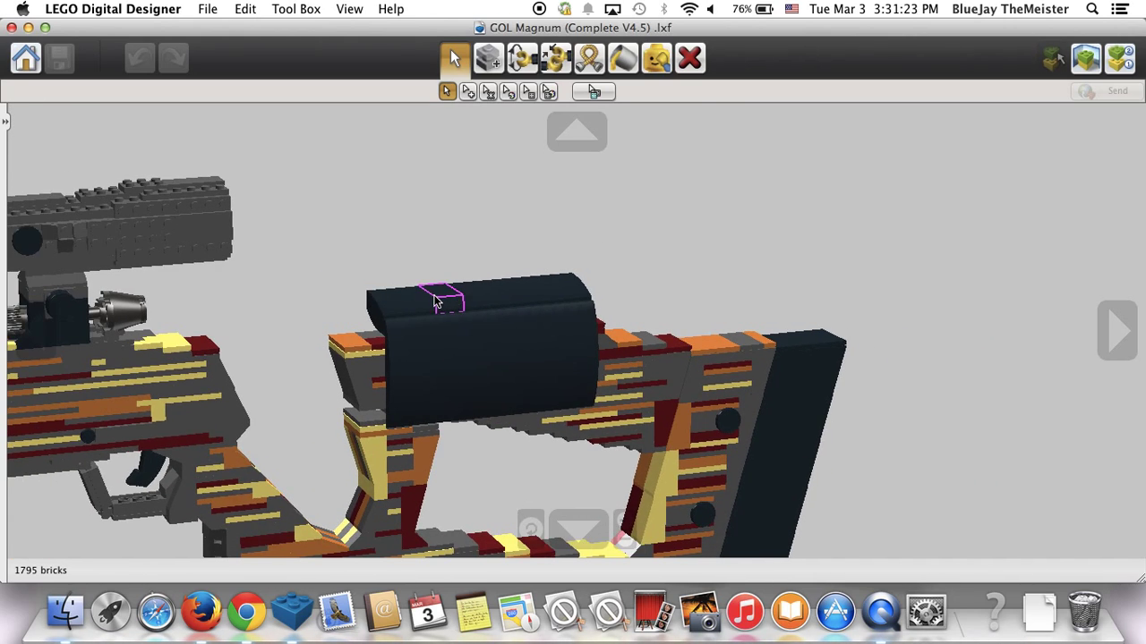
- Examine the scope from behind, looking through its rear opening at the red crosshair pieces
{"action": "right_click_drag", "start_coordinate": [426, 352], "coordinate": [146, 282]}
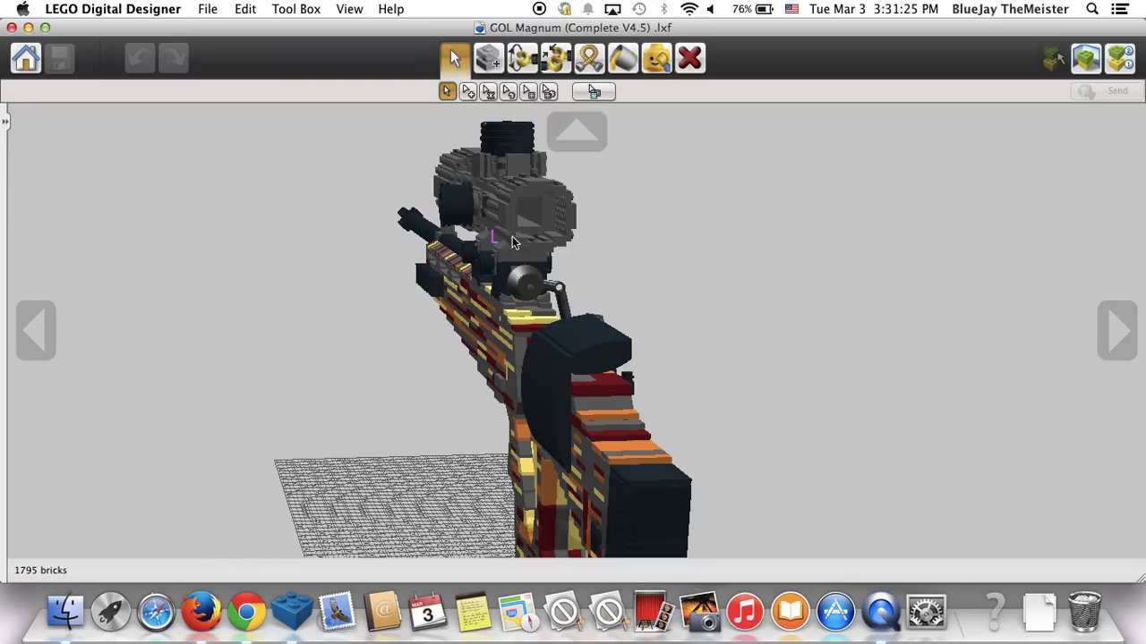
{"action": "scroll", "coordinate": [513, 242], "scroll_direction": "up", "scroll_amount": 8}
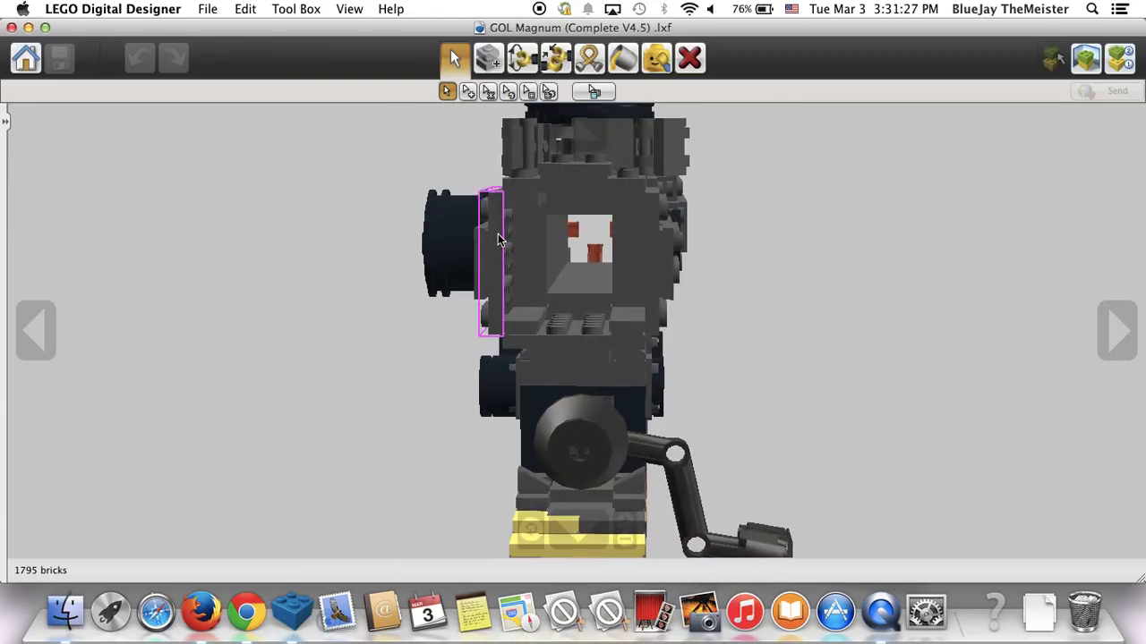
{"action": "right_click_drag", "start_coordinate": [498, 235], "coordinate": [505, 230]}
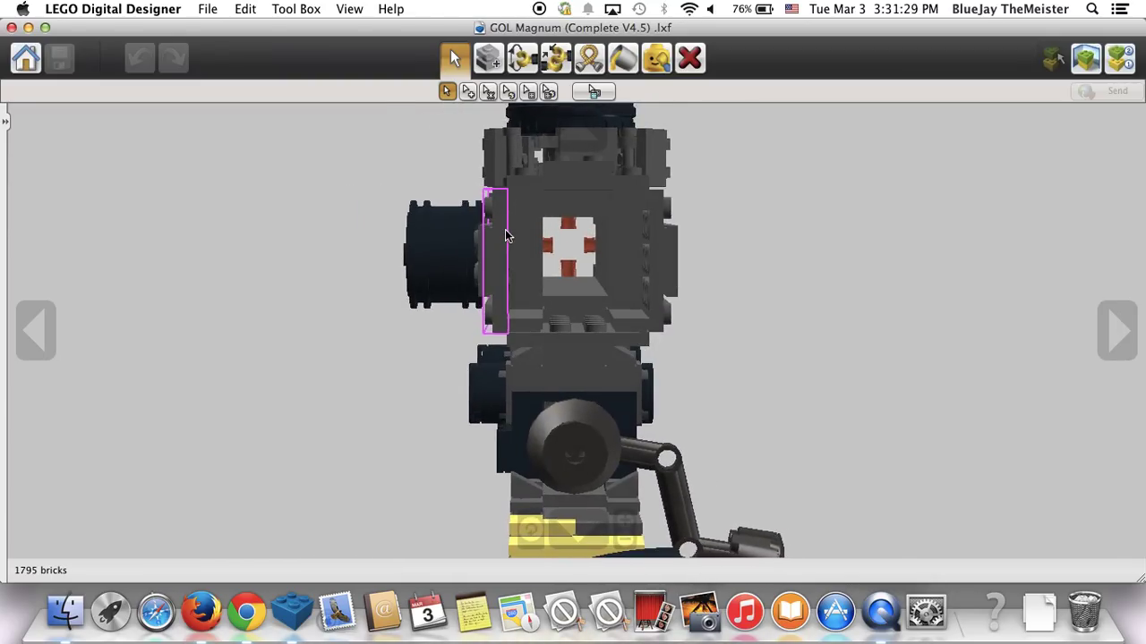
{"action": "scroll", "coordinate": [505, 230], "scroll_direction": "up", "scroll_amount": 1}
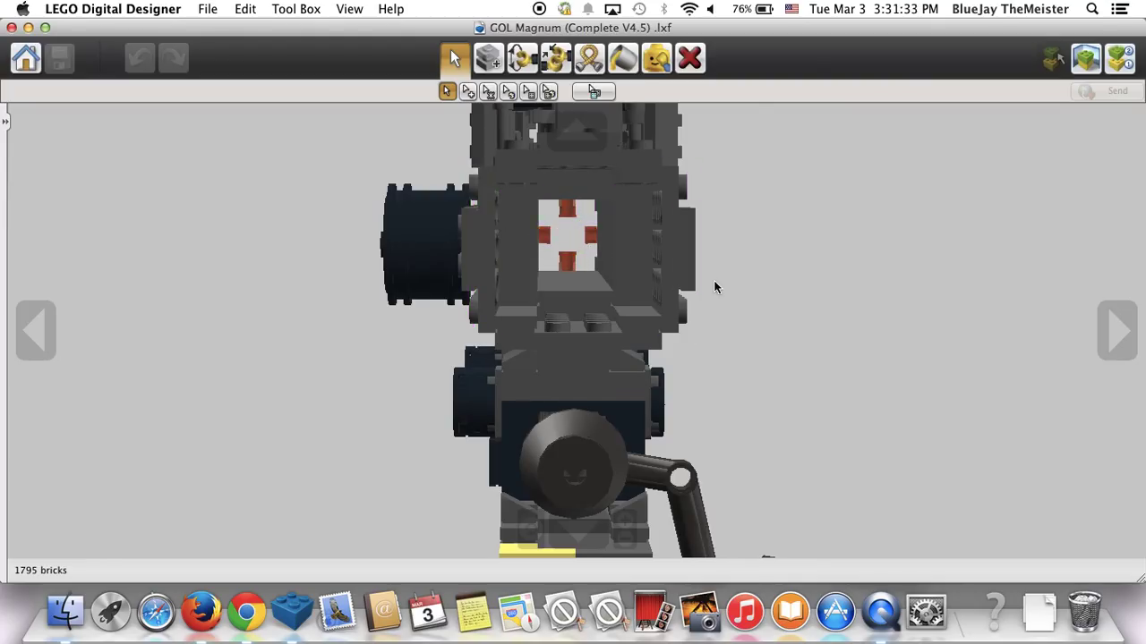
{"action": "scroll", "coordinate": [678, 435], "scroll_direction": "down", "scroll_amount": 5}
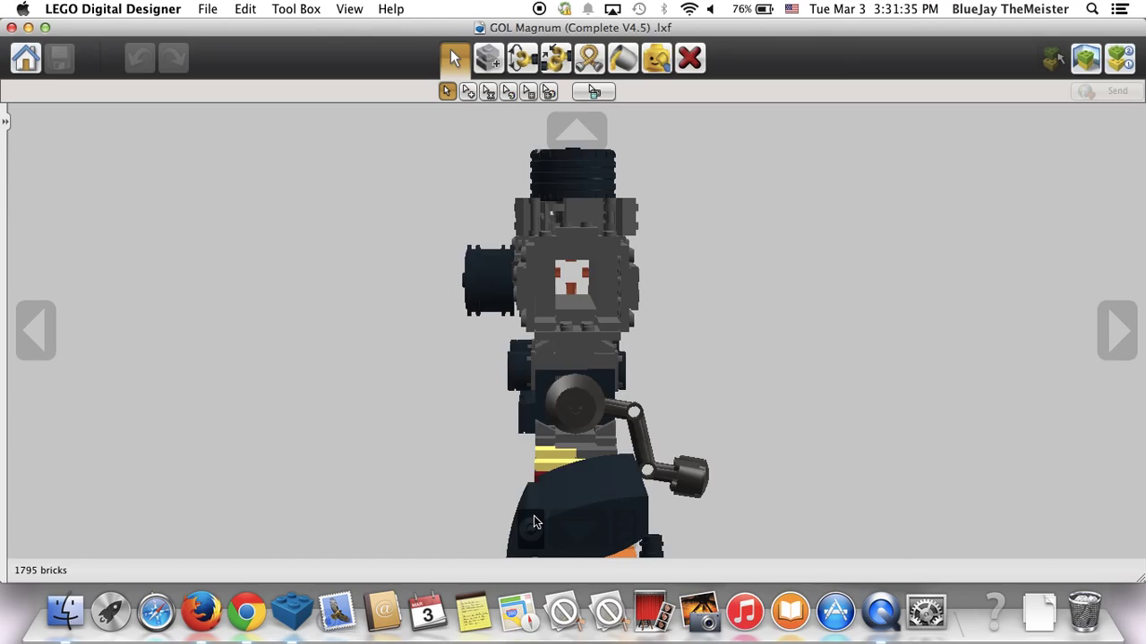
{"action": "right_click_drag", "start_coordinate": [534, 515], "coordinate": [845, 410]}
{"action": "right_click_drag", "start_coordinate": [485, 349], "coordinate": [796, 332]}
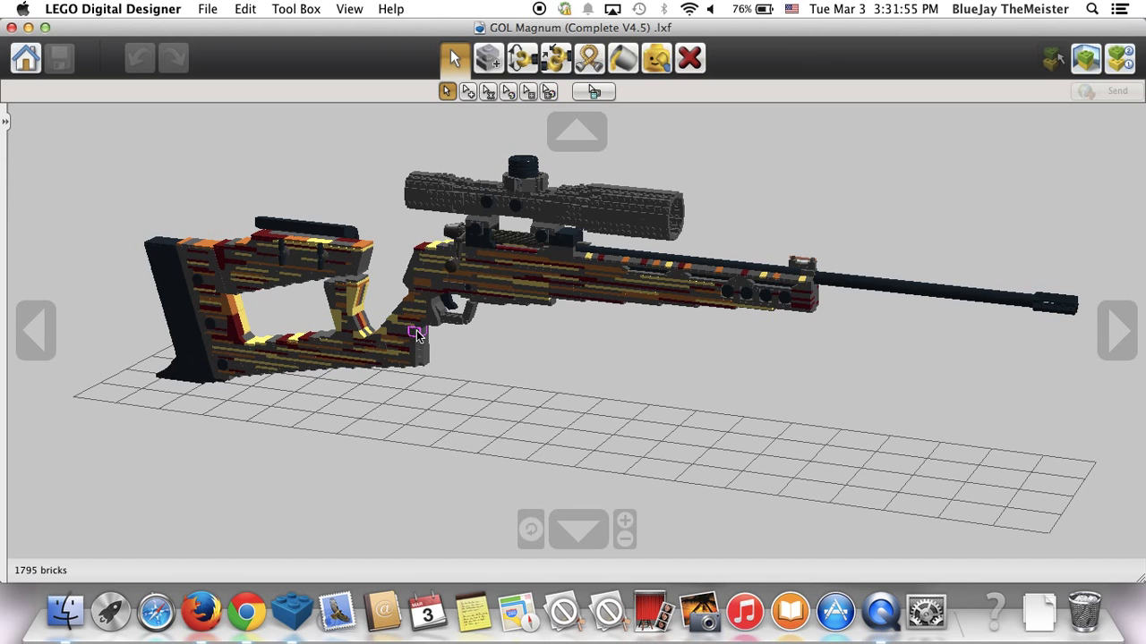
- Examine the grip and the slotted front end of the lower stock beneath the trigger guard up close
{"action": "scroll", "coordinate": [349, 305], "scroll_direction": "up", "scroll_amount": 5}
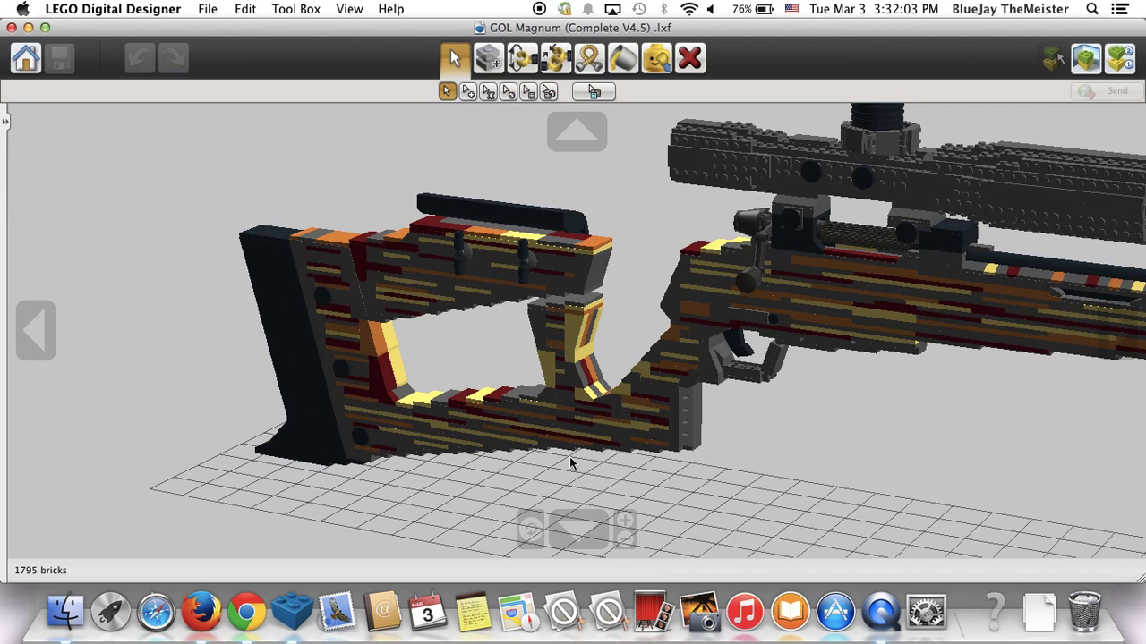
{"action": "right_click", "coordinate": [699, 383]}
{"action": "scroll", "coordinate": [700, 383], "scroll_direction": "up", "scroll_amount": 5}
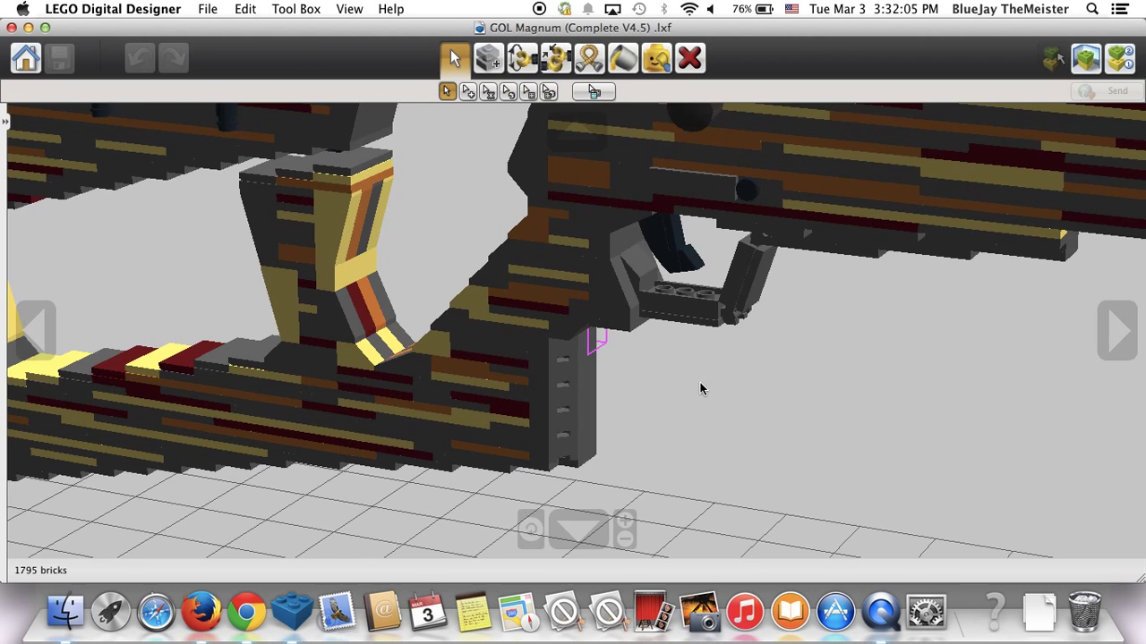
{"action": "right_click_drag", "start_coordinate": [700, 384], "coordinate": [754, 364]}
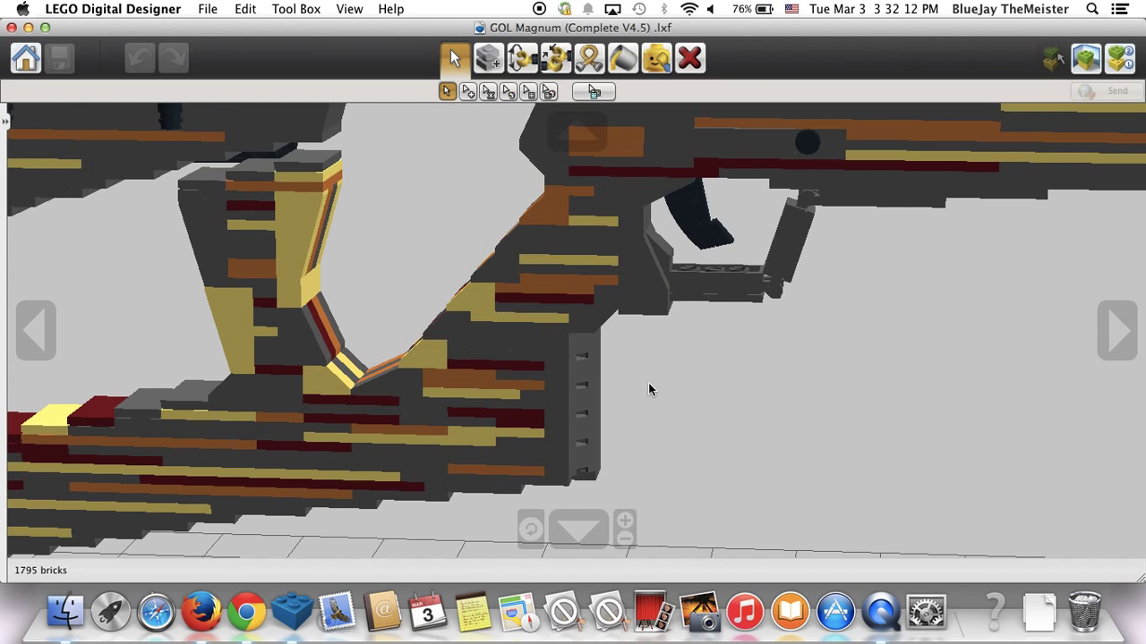
{"action": "right_click", "coordinate": [598, 413]}
{"action": "right_click_drag", "start_coordinate": [598, 413], "coordinate": [543, 411]}
{"action": "scroll", "coordinate": [542, 415], "scroll_direction": "up", "scroll_amount": 3}
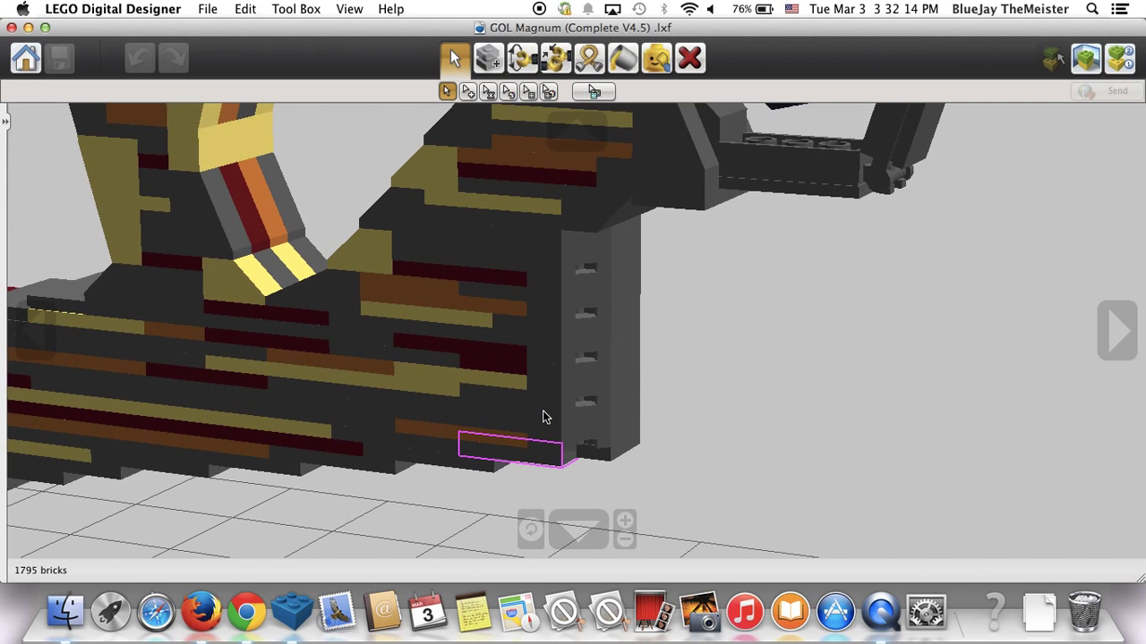
- Examine the lower stock's front end from below and from both sides, checking its 45-degree angled bricks
{"action": "right_click_drag", "start_coordinate": [669, 352], "coordinate": [646, 136]}
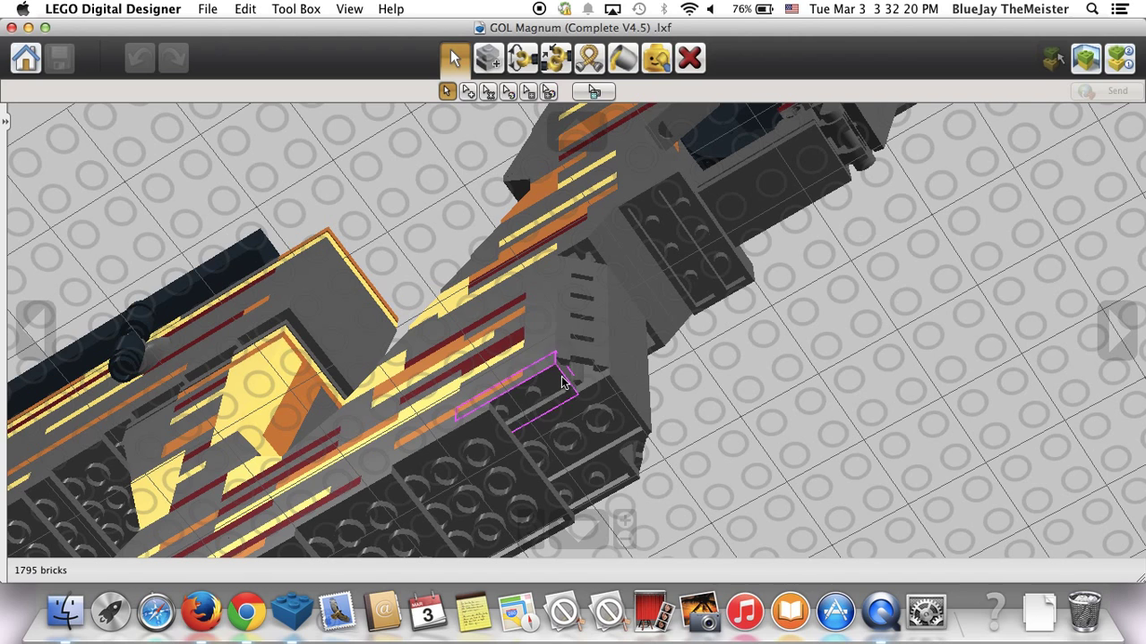
{"action": "left_click", "coordinate": [642, 387]}
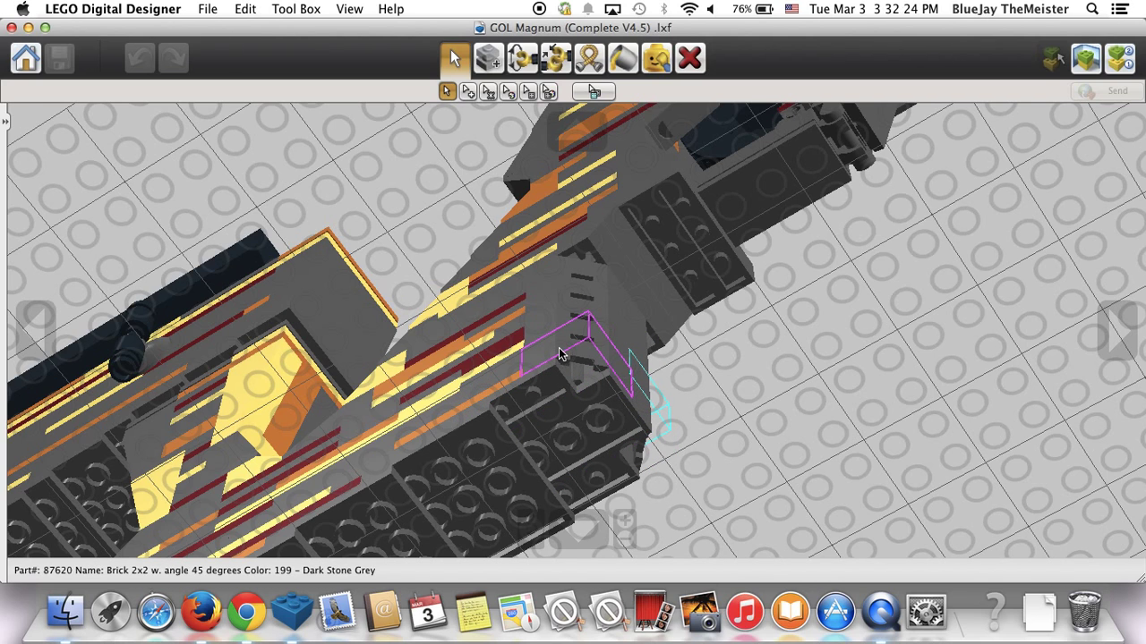
{"action": "left_click", "coordinate": [733, 370]}
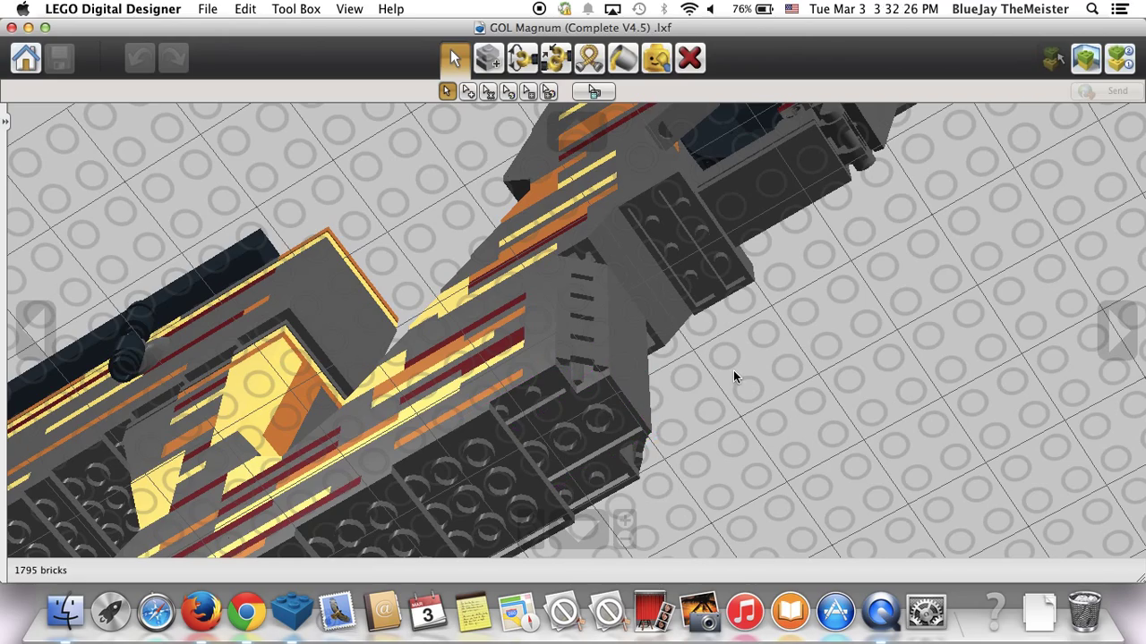
{"action": "right_click_drag", "start_coordinate": [733, 369], "coordinate": [746, 626]}
{"action": "right_click_drag", "start_coordinate": [822, 407], "coordinate": [424, 397]}
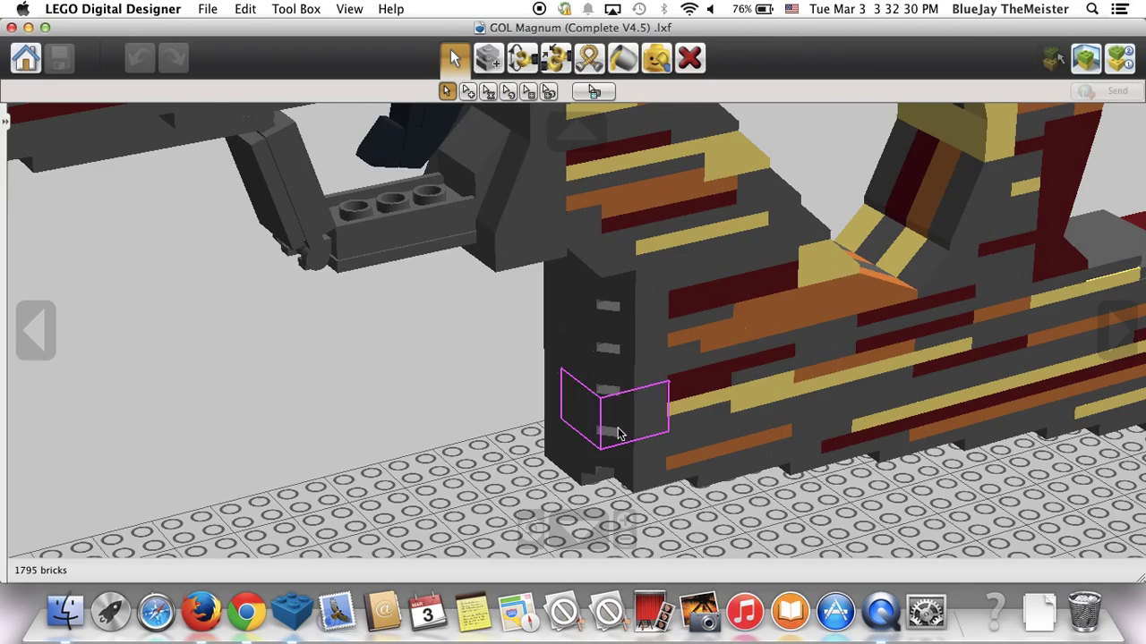
{"action": "right_click_drag", "start_coordinate": [616, 430], "coordinate": [775, 335]}
{"action": "right_click_drag", "start_coordinate": [628, 330], "coordinate": [750, 399]}
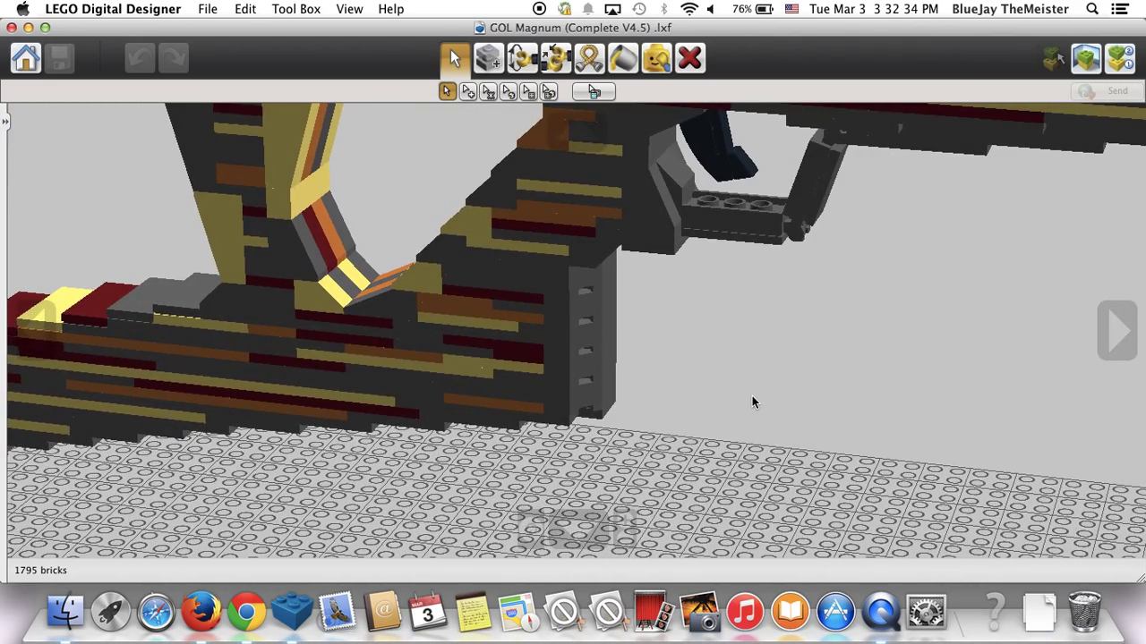
- Examine the trigger and the trigger guard up close from above and from below
{"action": "scroll", "coordinate": [742, 227], "scroll_direction": "up", "scroll_amount": 3}
{"action": "scroll", "coordinate": [742, 227], "scroll_direction": "up", "scroll_amount": 3}
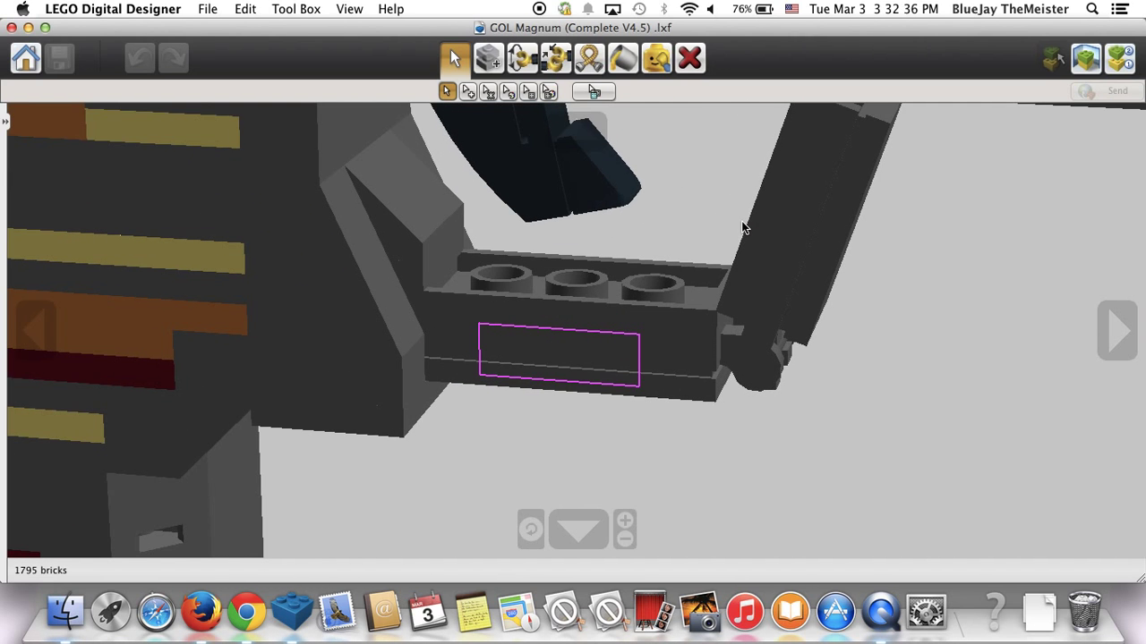
{"action": "right_click", "coordinate": [614, 199]}
{"action": "scroll", "coordinate": [654, 278], "scroll_direction": "down", "scroll_amount": 1}
{"action": "right_click_drag", "start_coordinate": [654, 277], "coordinate": [689, 296]}
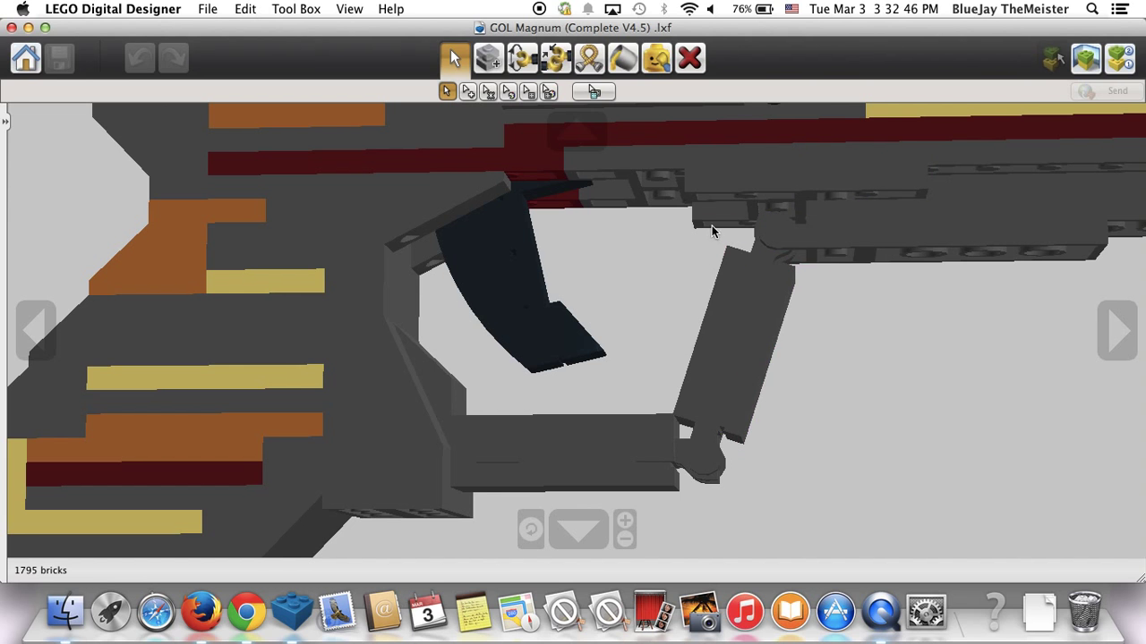
{"action": "right_click_drag", "start_coordinate": [712, 225], "coordinate": [730, 352]}
{"action": "scroll", "coordinate": [728, 352], "scroll_direction": "down", "scroll_amount": 5}
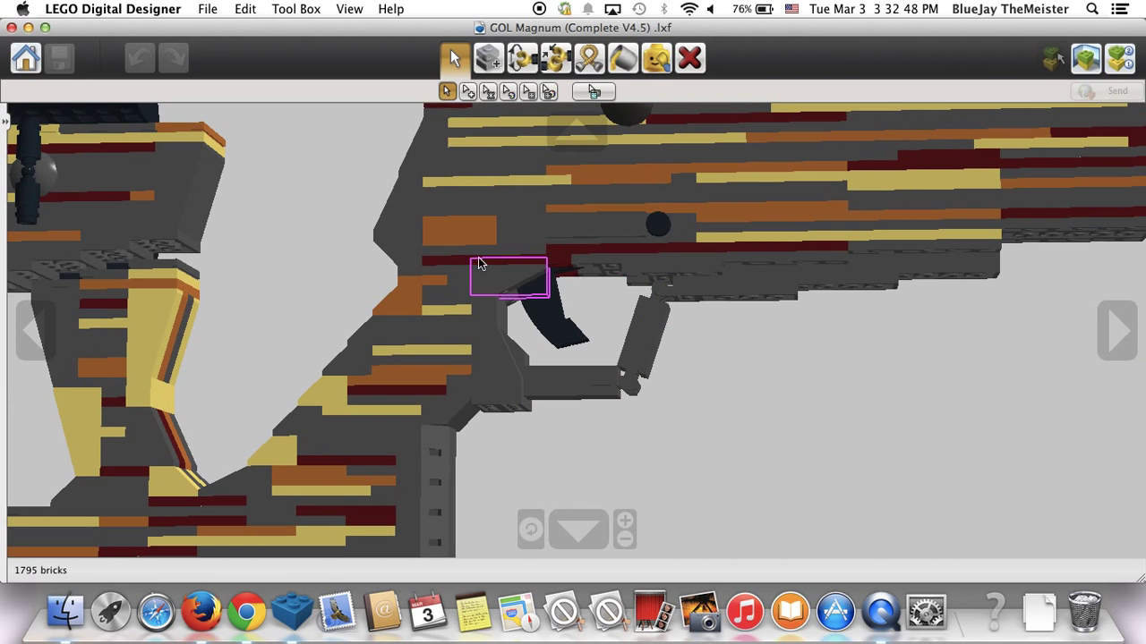
- Examine the rear of the receiver and the bolt handle from above, and the rifle's underside
{"action": "right_click_drag", "start_coordinate": [617, 286], "coordinate": [686, 401]}
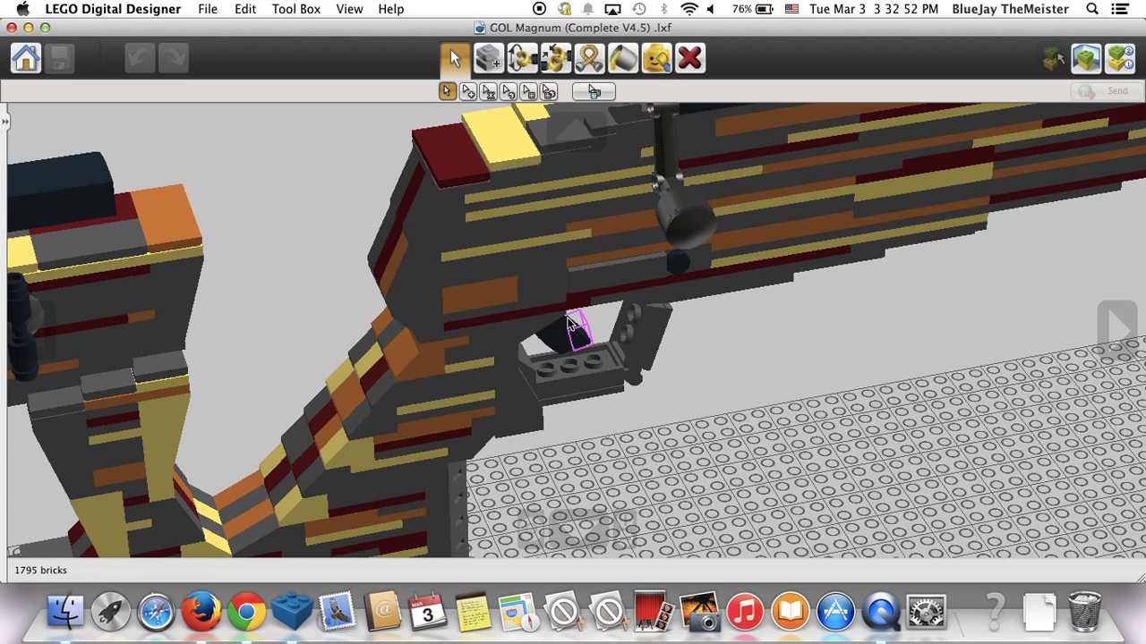
{"action": "right_click_drag", "start_coordinate": [570, 324], "coordinate": [595, 324]}
{"action": "mouse_move", "coordinate": [608, 274]}
{"action": "left_mouse_down"}
{"action": "mouse_move", "coordinate": [522, 347]}
{"action": "mouse_move", "coordinate": [615, 277]}
{"action": "left_mouse_up"}
{"action": "right_click_drag", "start_coordinate": [615, 283], "coordinate": [504, 285]}
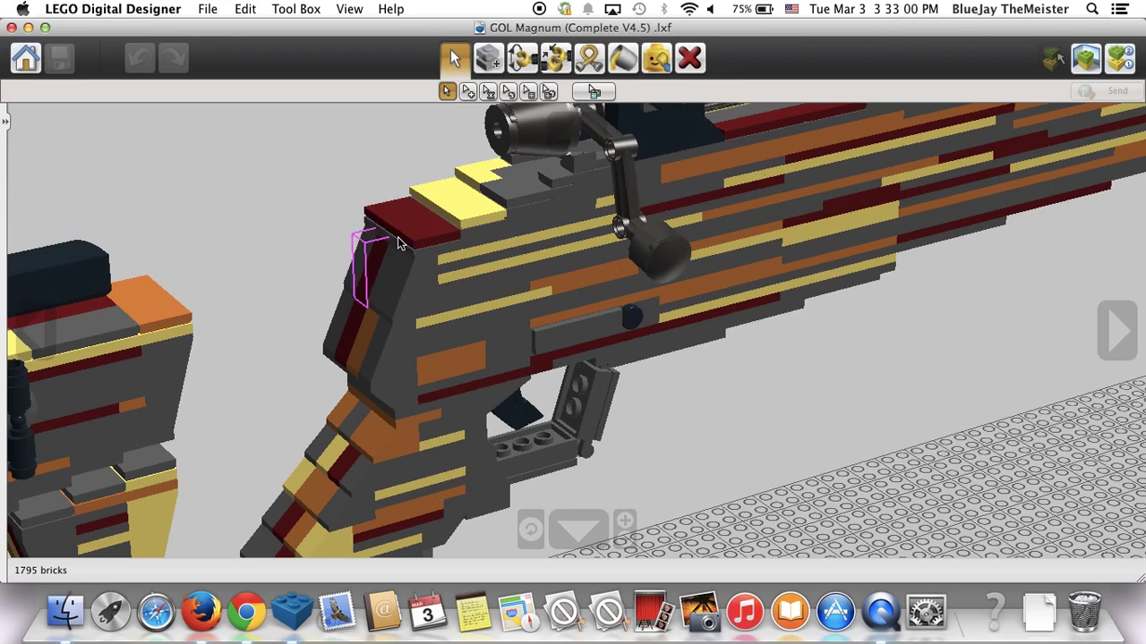
{"action": "scroll", "coordinate": [845, 178], "scroll_direction": "down", "scroll_amount": 3}
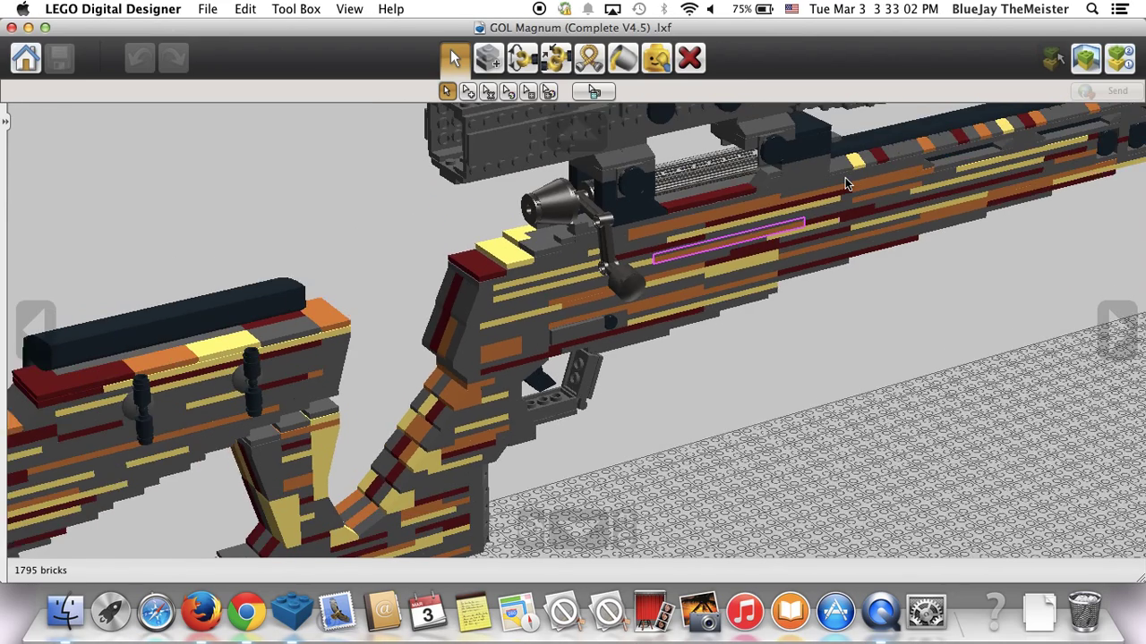
{"action": "scroll", "coordinate": [845, 177], "scroll_direction": "down", "scroll_amount": 3}
{"action": "right_click_drag", "start_coordinate": [844, 186], "coordinate": [763, 2]}
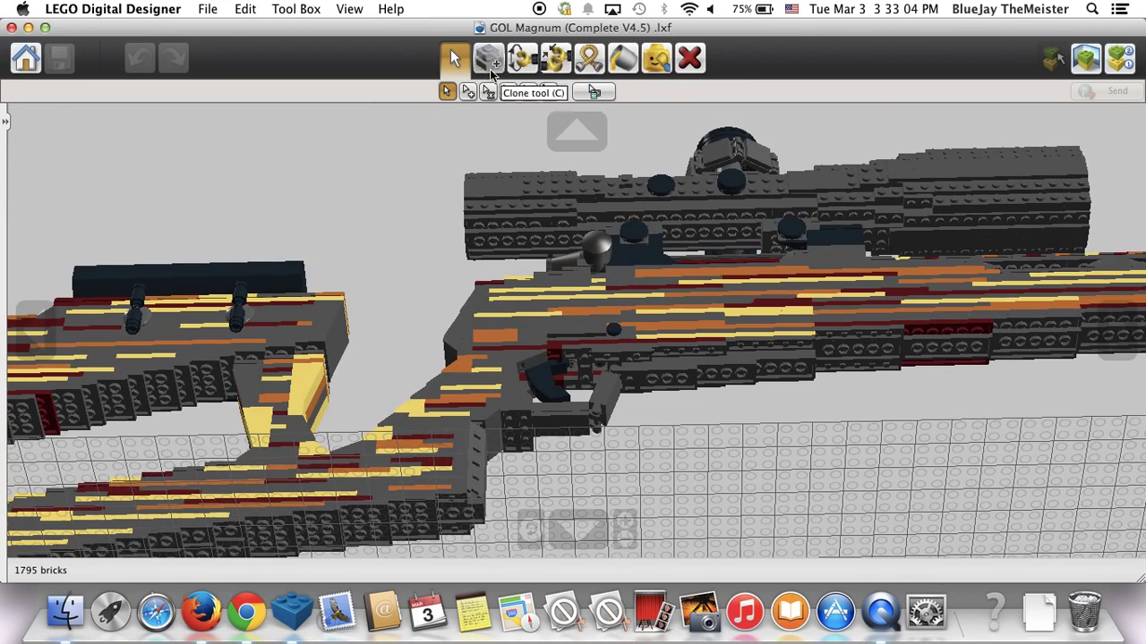
- Try to select the magazine on the rifle's underside together with its connected bricks, and clear the selection
{"action": "left_click", "coordinate": [488, 91]}
{"action": "left_click", "coordinate": [707, 379]}
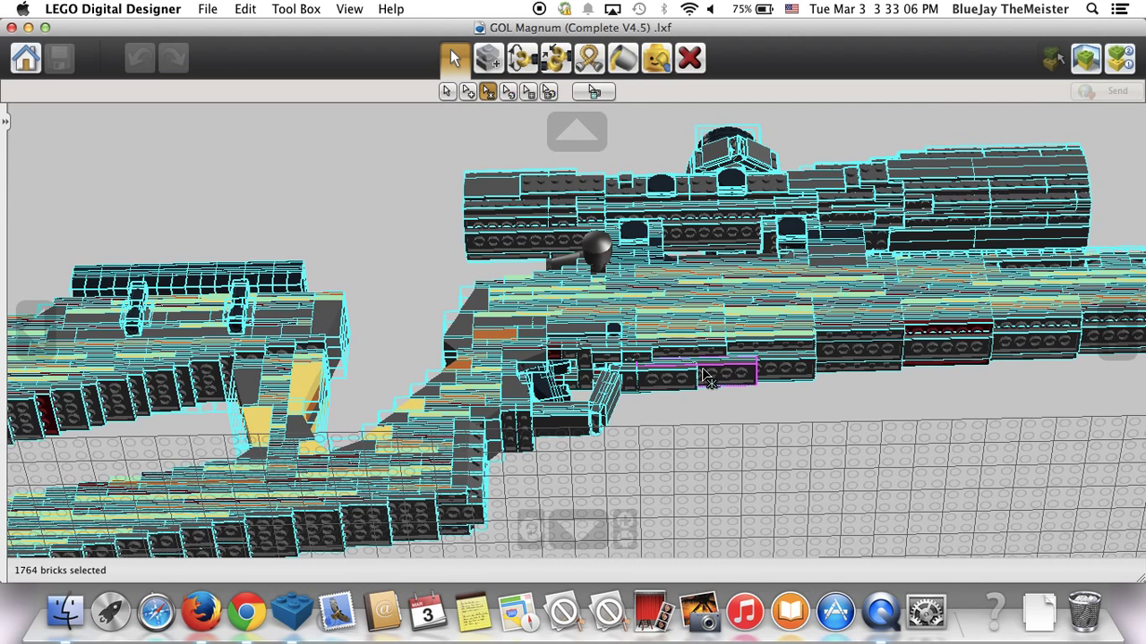
{"action": "left_click", "coordinate": [742, 468]}
- Hide the receiver's side plates covering the magazine and delete the small grey brick on top of the magazine's rear end
{"action": "scroll", "coordinate": [667, 338], "scroll_direction": "up", "scroll_amount": 5}
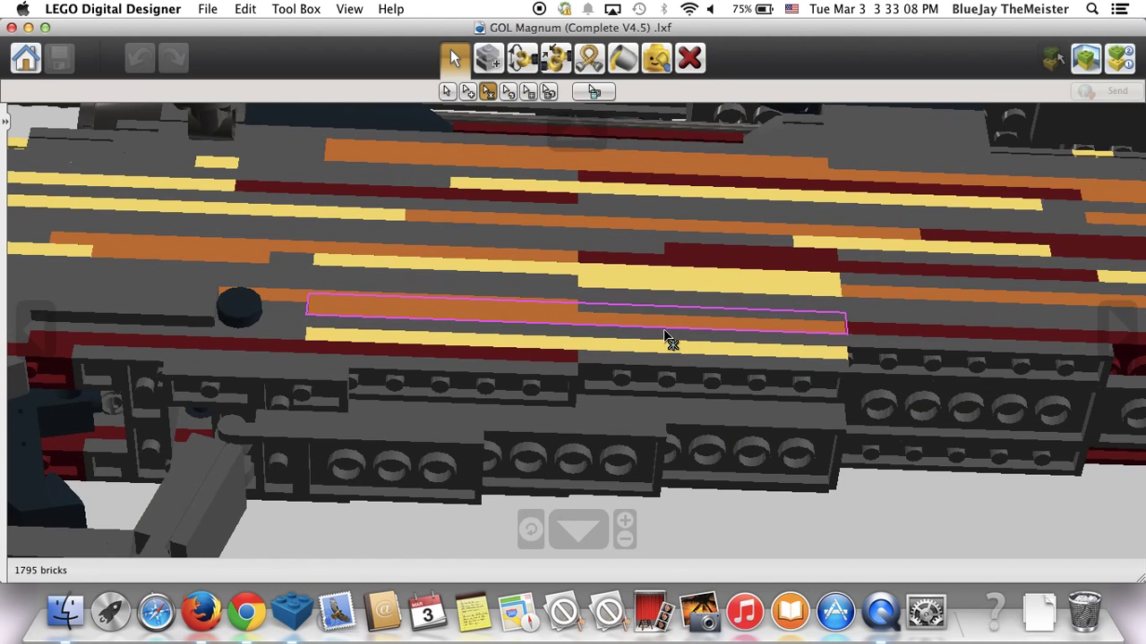
{"action": "left_click", "coordinate": [656, 58]}
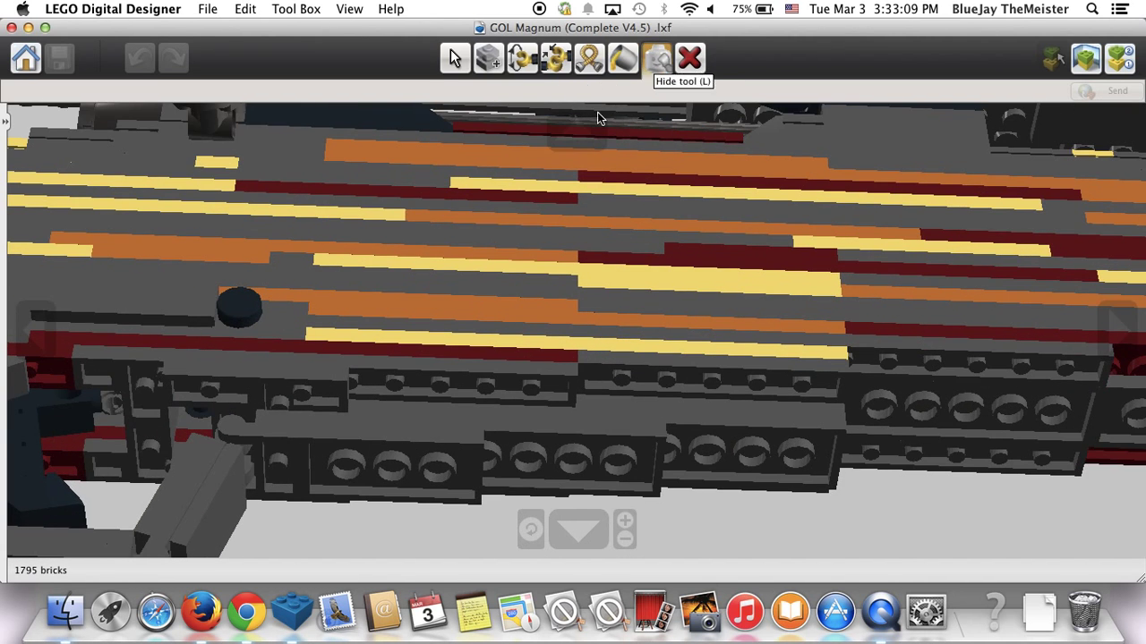
{"action": "left_click", "coordinate": [398, 297]}
{"action": "left_click", "coordinate": [388, 285]}
{"action": "left_click", "coordinate": [389, 285]}
{"action": "right_click_drag", "start_coordinate": [389, 285], "coordinate": [366, 391]}
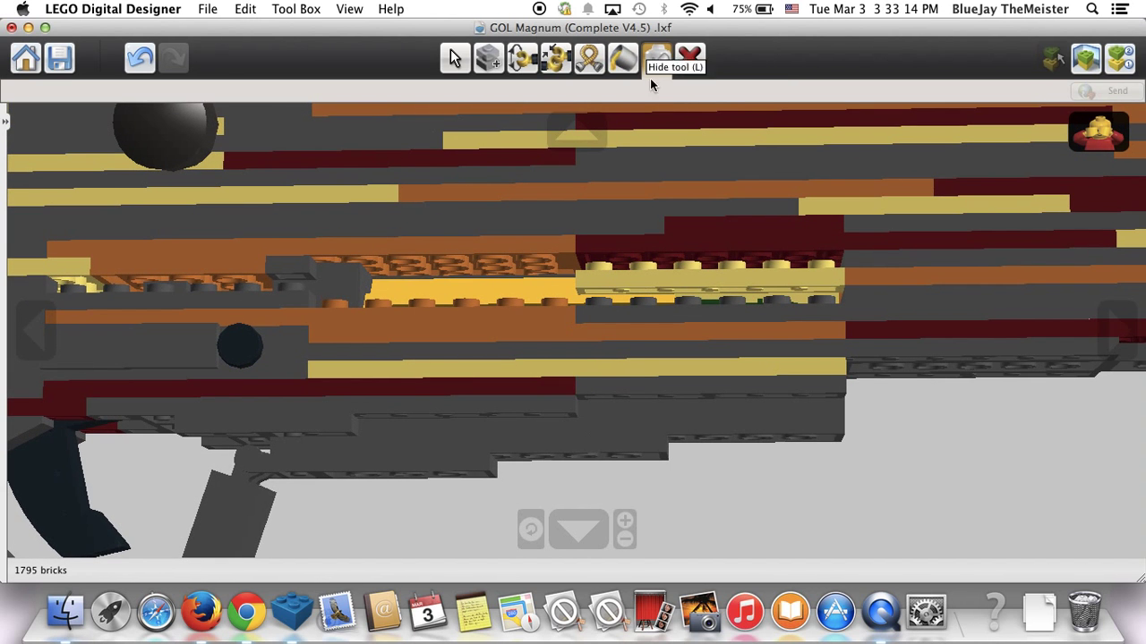
{"action": "left_click", "coordinate": [676, 72]}
{"action": "left_click", "coordinate": [351, 279]}
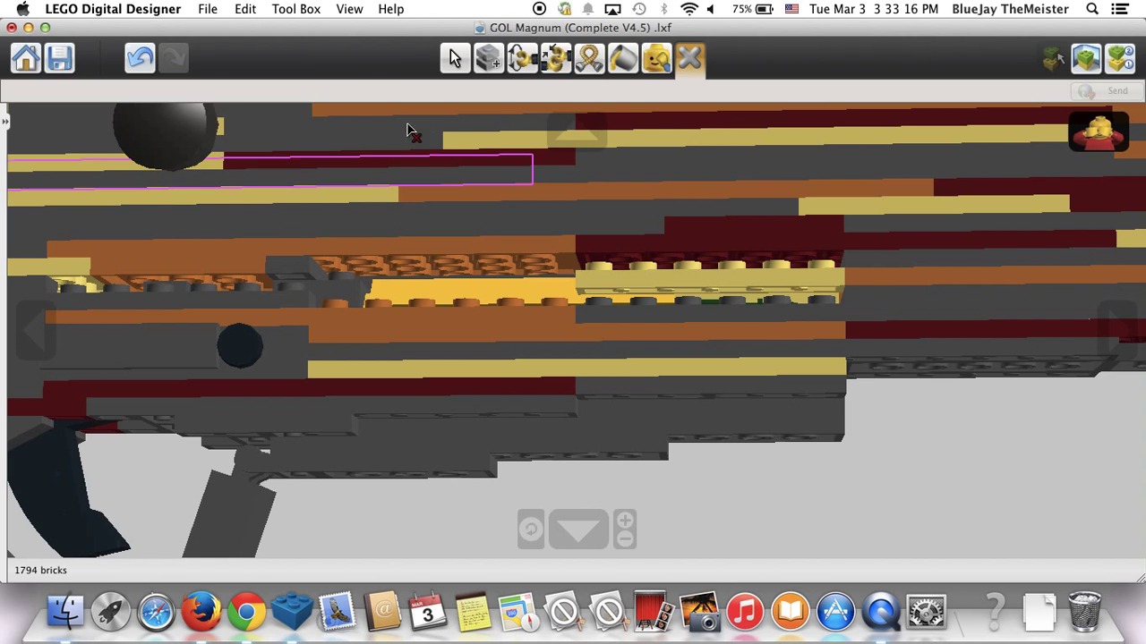
- Select all connected bricks of the magazine and move it out of the rifle onto the grid below
{"action": "left_click", "coordinate": [453, 55]}
{"action": "left_click", "coordinate": [473, 435]}
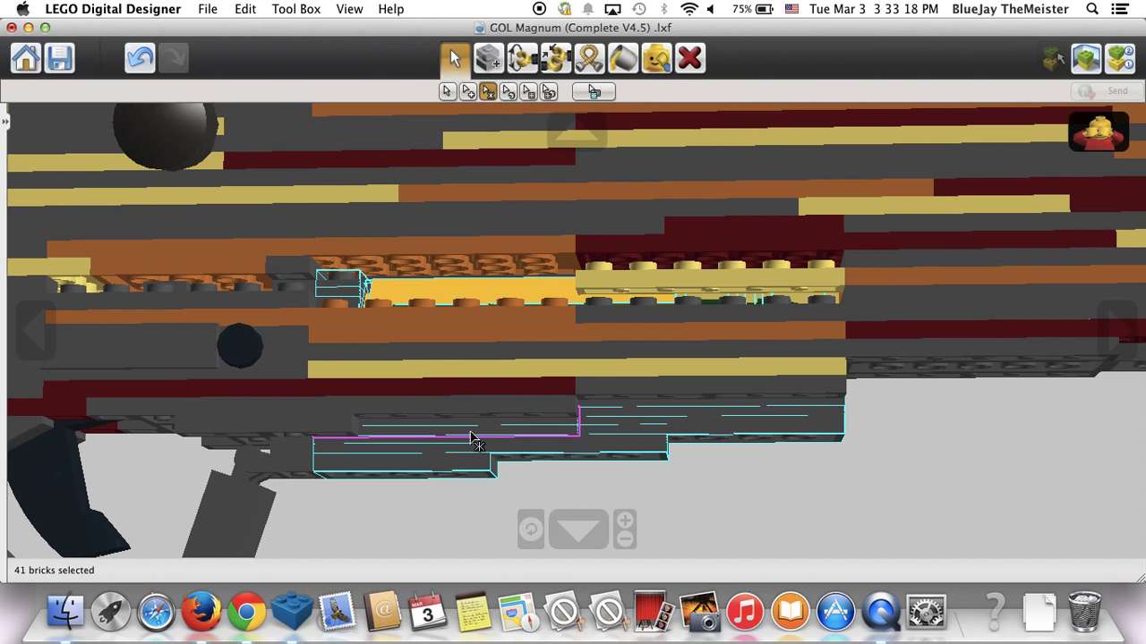
{"action": "left_click_drag", "start_coordinate": [473, 435], "coordinate": [588, 529]}
{"action": "scroll", "coordinate": [660, 398], "scroll_direction": "down", "scroll_amount": 10}
{"action": "right_click_drag", "start_coordinate": [660, 397], "coordinate": [699, 531]}
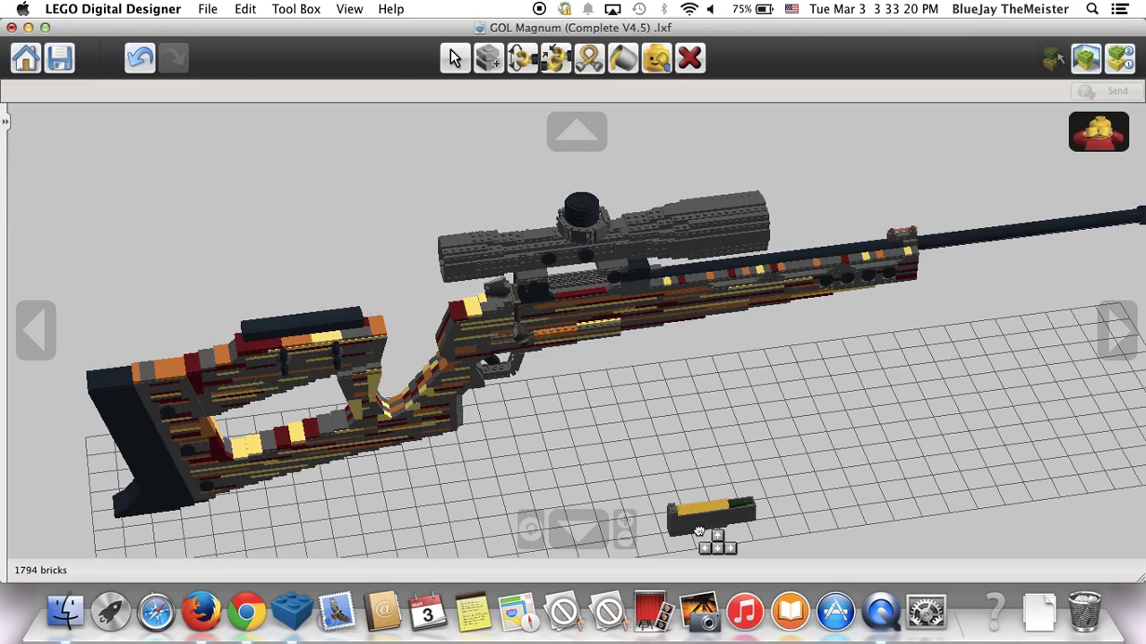
- Examine the detached magazine and its gold and green cartridge up close, and return to the whole-model view
{"action": "left_click", "coordinate": [687, 499]}
{"action": "scroll", "coordinate": [687, 503], "scroll_direction": "up", "scroll_amount": 10}
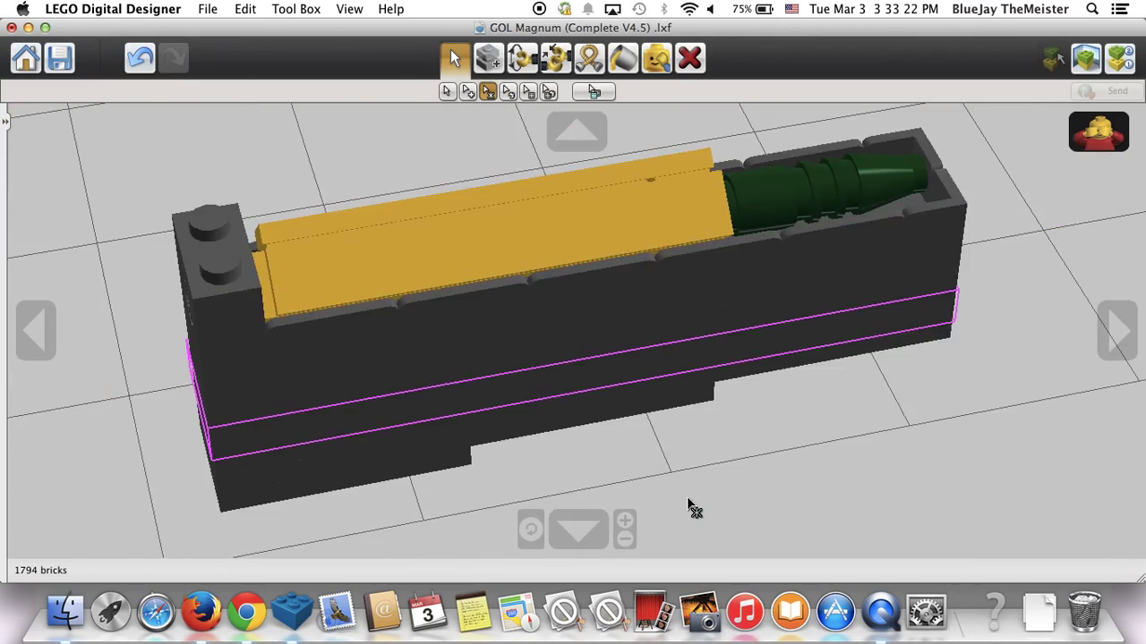
{"action": "right_click_drag", "start_coordinate": [689, 504], "coordinate": [629, 447]}
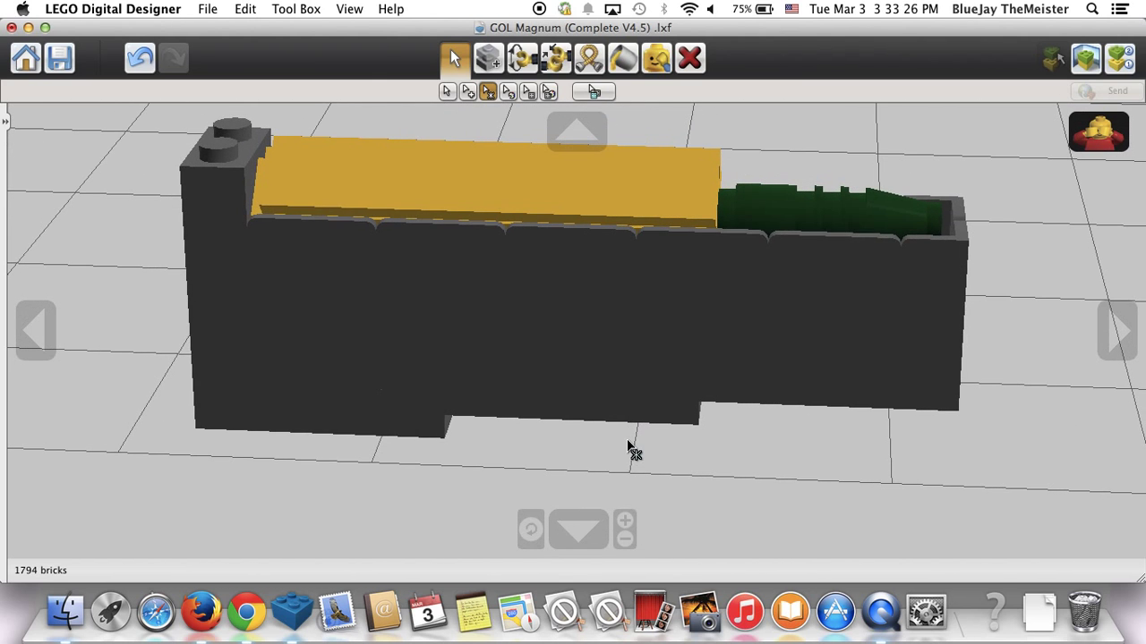
{"action": "left_click", "coordinate": [530, 529]}
{"action": "scroll", "coordinate": [540, 348], "scroll_direction": "down", "scroll_amount": 2}
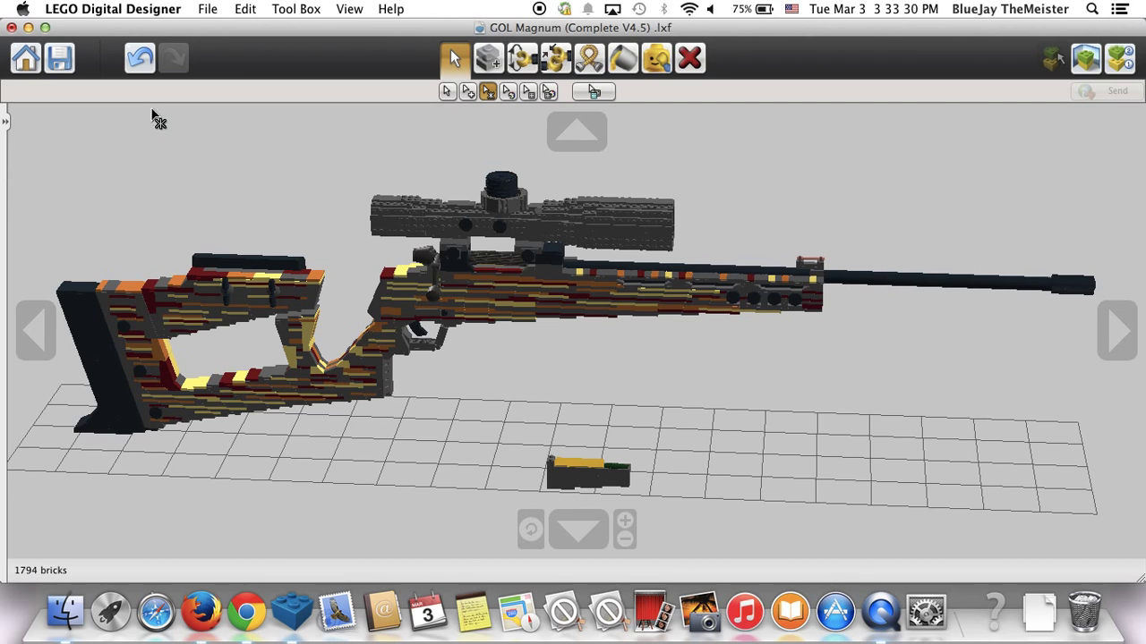
- Undo the magazine removal, the brick deletion and the hiding of the side plates, and return to single-brick selection
{"action": "left_click", "coordinate": [152, 56]}
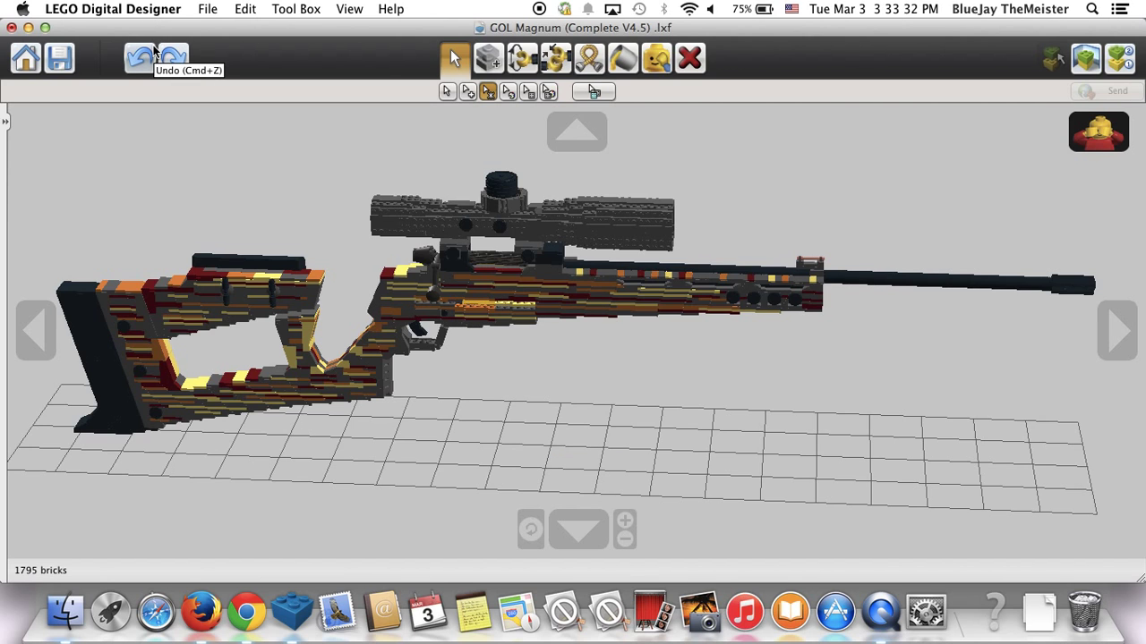
{"action": "left_click", "coordinate": [154, 56]}
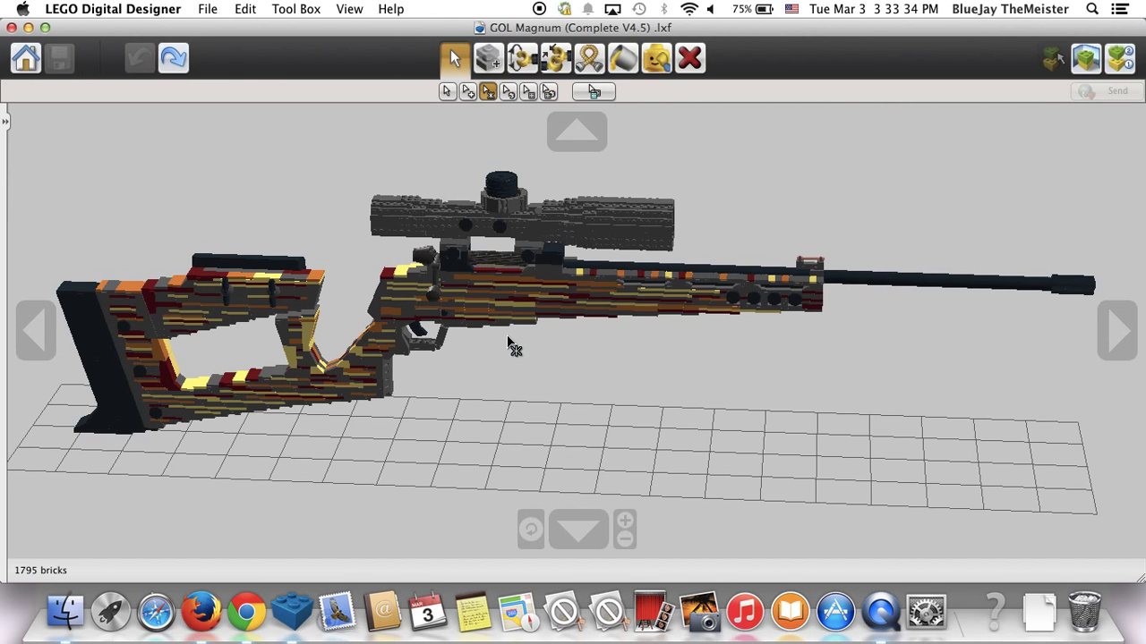
{"action": "left_click", "coordinate": [447, 91]}
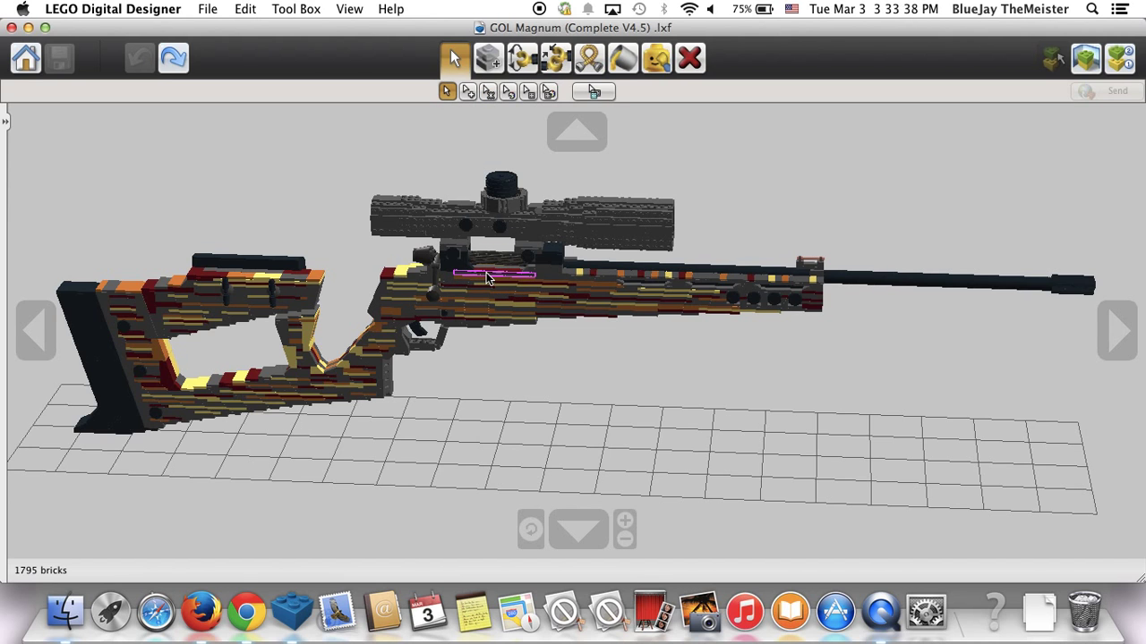
- Select all connected bricks of the bolt under the scope and move it out of the receiver onto the grid
{"action": "scroll", "coordinate": [486, 277], "scroll_direction": "up", "scroll_amount": 8}
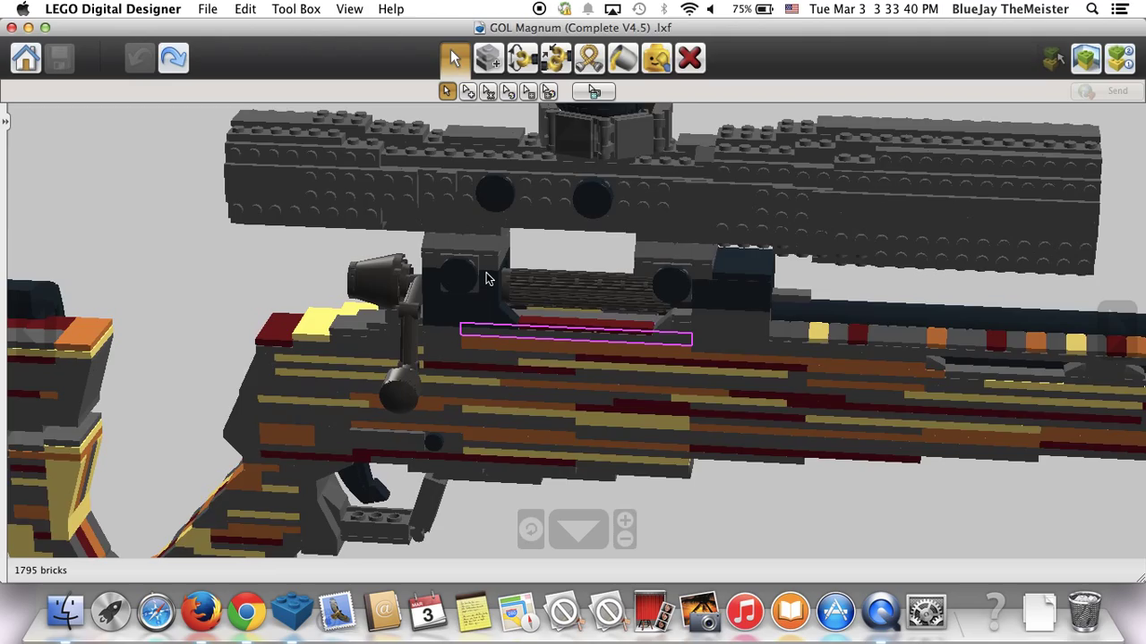
{"action": "scroll", "coordinate": [486, 278], "scroll_direction": "up", "scroll_amount": 6}
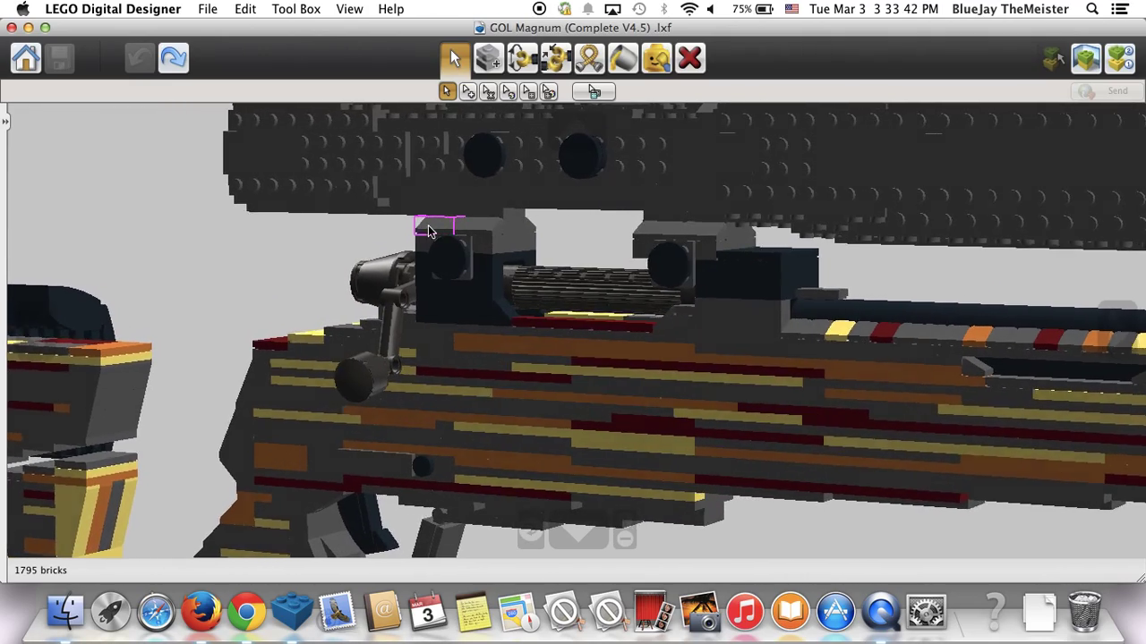
{"action": "right_click_drag", "start_coordinate": [429, 232], "coordinate": [528, 267]}
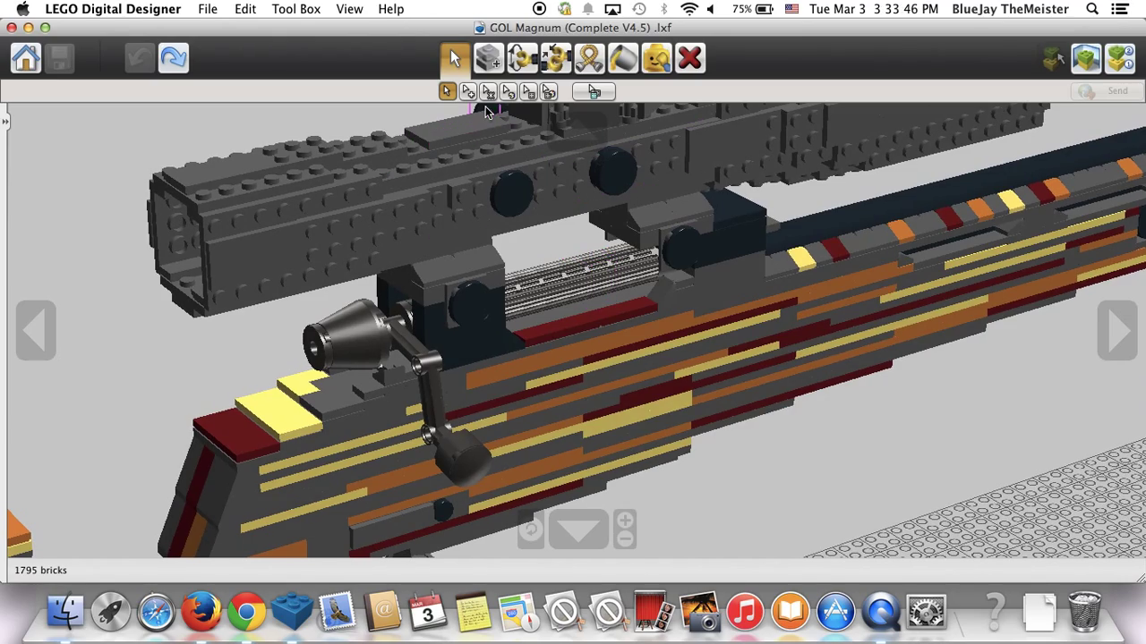
{"action": "left_click", "coordinate": [488, 92]}
{"action": "left_click", "coordinate": [547, 258]}
{"action": "left_click_drag", "start_coordinate": [547, 257], "coordinate": [1036, 479]}
- Examine the detached bolt, its handle and its ribbed body up close, and return to a wider view of the rifle
{"action": "right_click", "coordinate": [1035, 479]}
{"action": "right_click_drag", "start_coordinate": [1036, 479], "coordinate": [768, 450]}
{"action": "scroll", "coordinate": [760, 478], "scroll_direction": "up", "scroll_amount": 10}
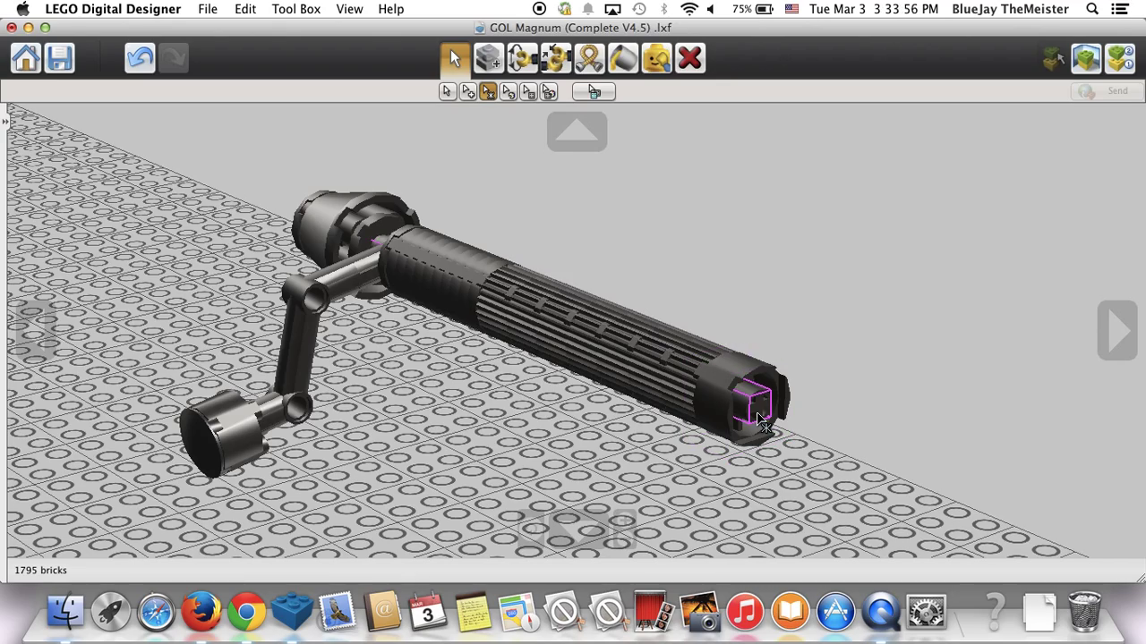
{"action": "right_click_drag", "start_coordinate": [759, 420], "coordinate": [238, 545]}
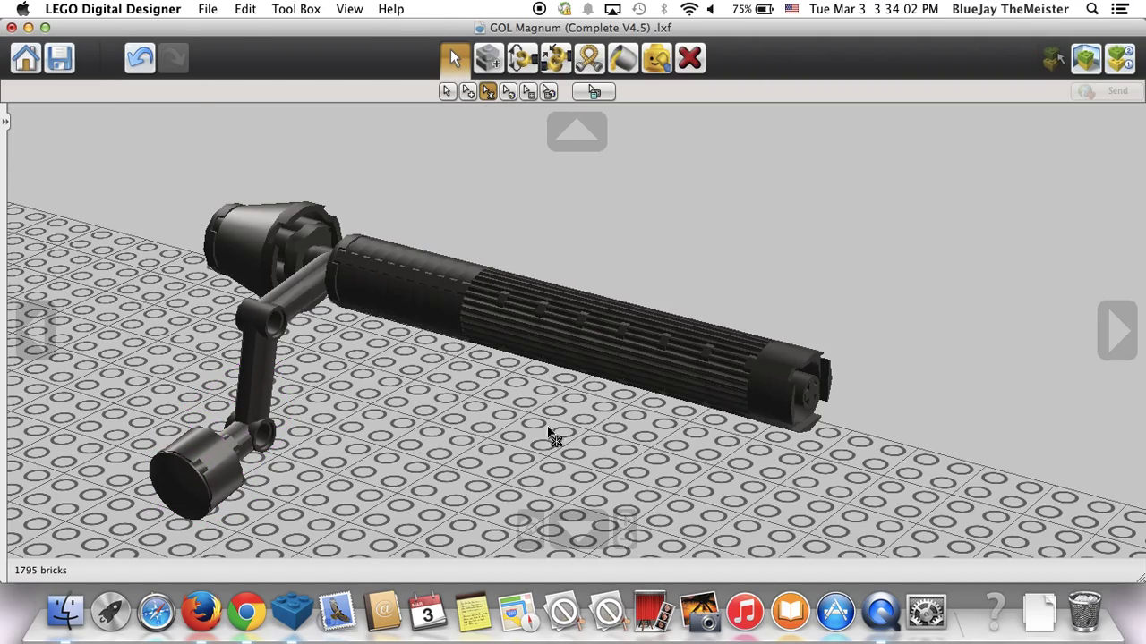
{"action": "scroll", "coordinate": [512, 501], "scroll_direction": "down", "scroll_amount": 10}
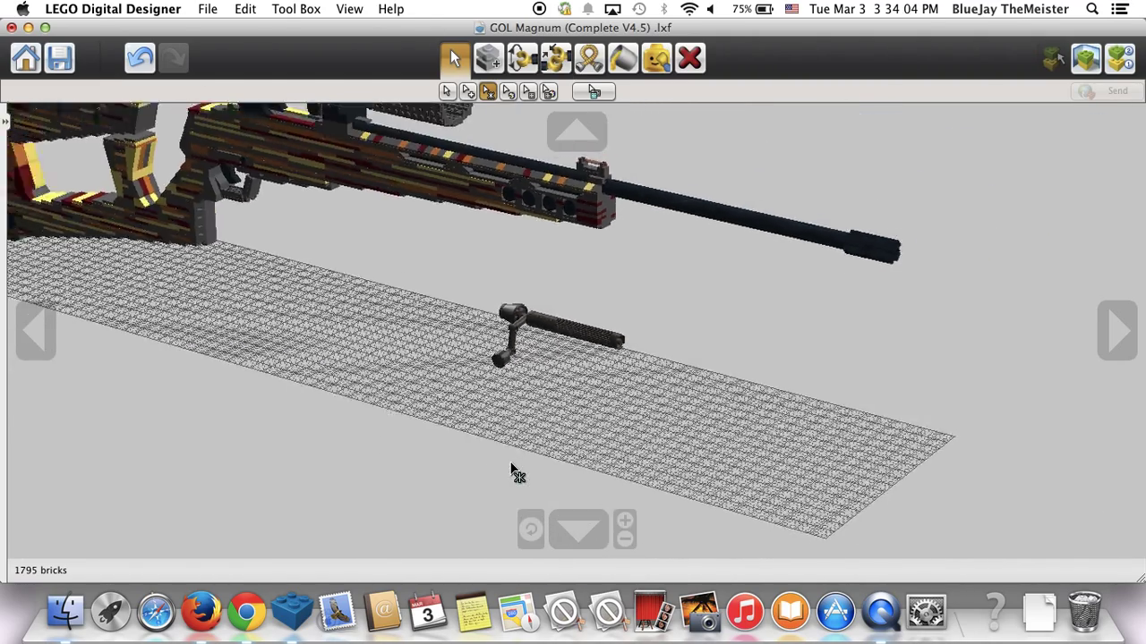
- Examine the open receiver channel beneath the scope mounts, and undo the bolt removal
{"action": "scroll", "coordinate": [376, 173], "scroll_direction": "up", "scroll_amount": 15}
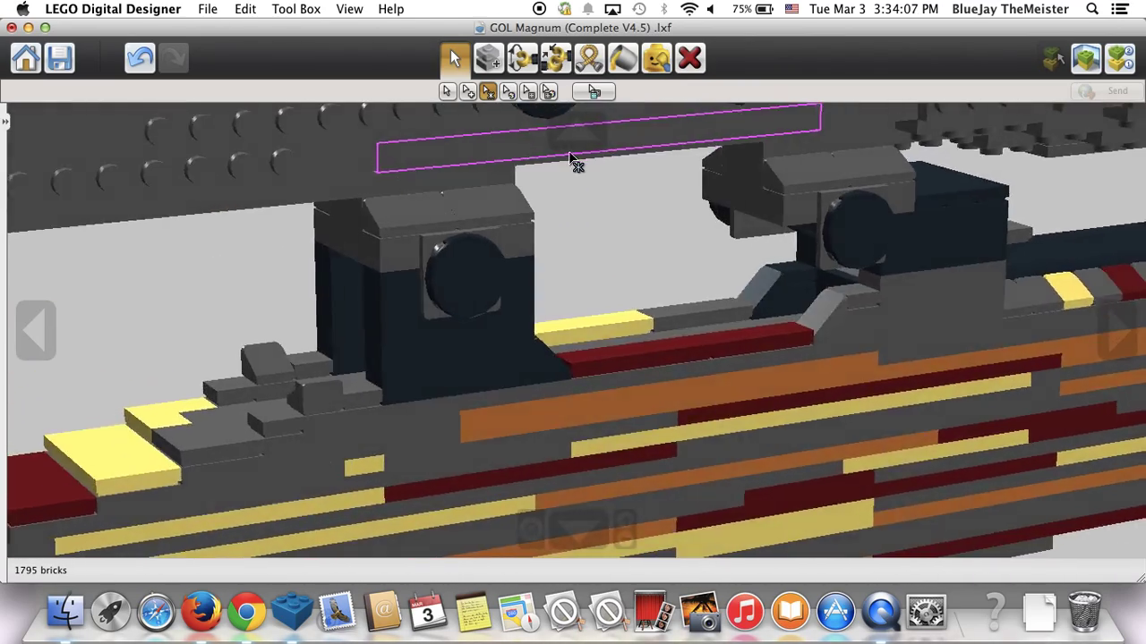
{"action": "right_click_drag", "start_coordinate": [570, 154], "coordinate": [654, 191]}
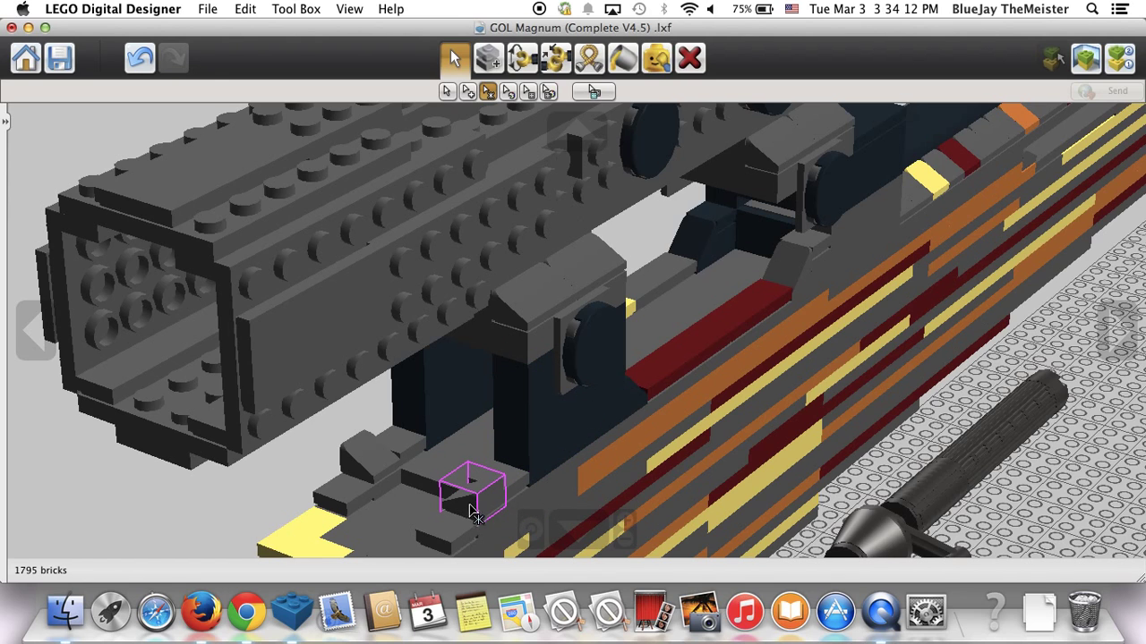
{"action": "right_click", "coordinate": [724, 305]}
{"action": "right_click_drag", "start_coordinate": [728, 313], "coordinate": [728, 274]}
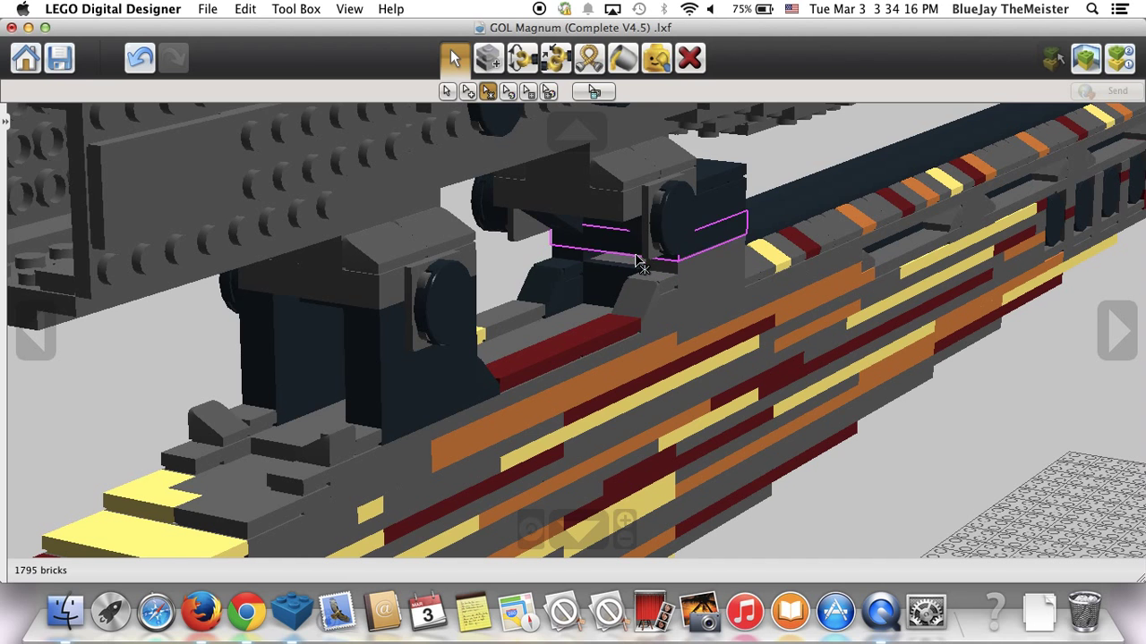
{"action": "scroll", "coordinate": [624, 279], "scroll_direction": "down", "scroll_amount": 2}
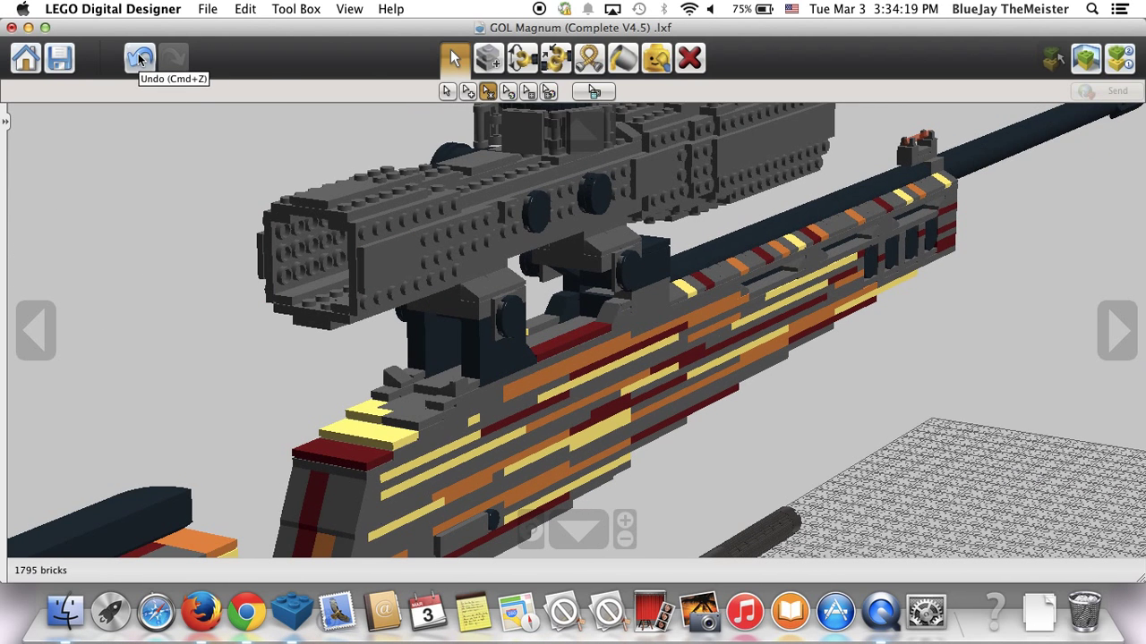
{"action": "left_click", "coordinate": [139, 58]}
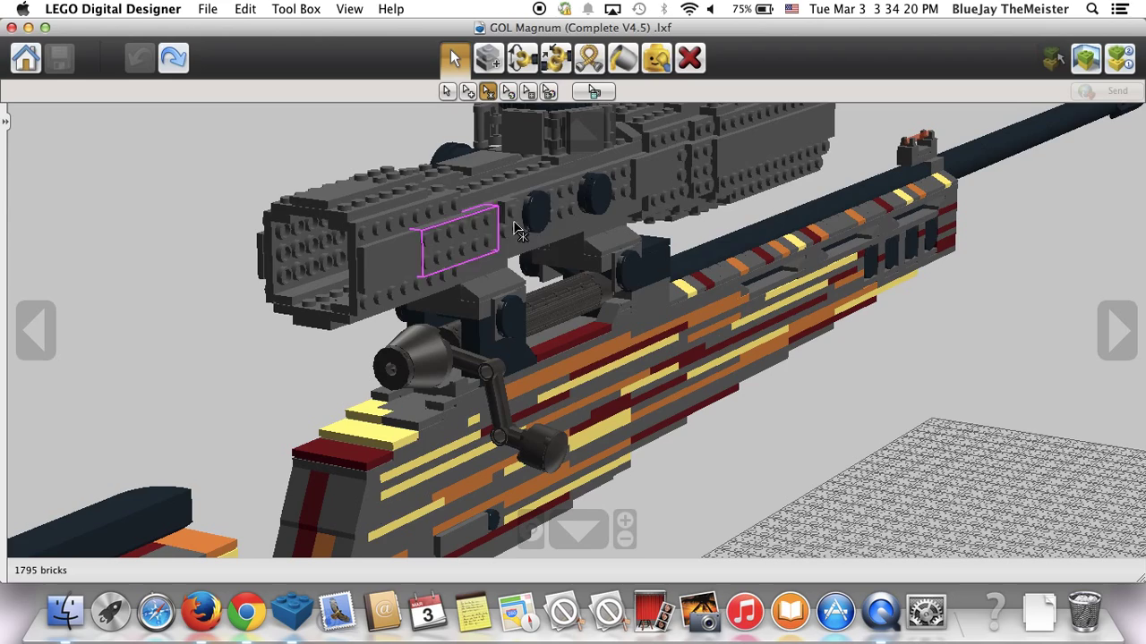
- Examine the bolt in the receiver and both sides of the scope, and return to single-brick selection
{"action": "right_click_drag", "start_coordinate": [628, 360], "coordinate": [591, 394]}
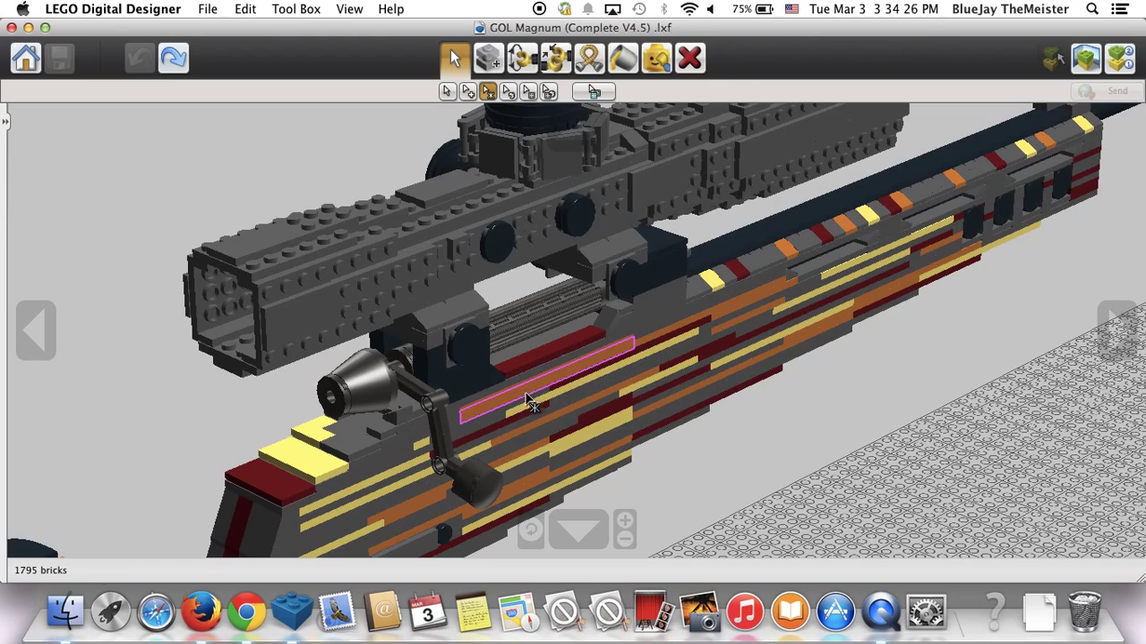
{"action": "right_click_drag", "start_coordinate": [537, 358], "coordinate": [455, 374]}
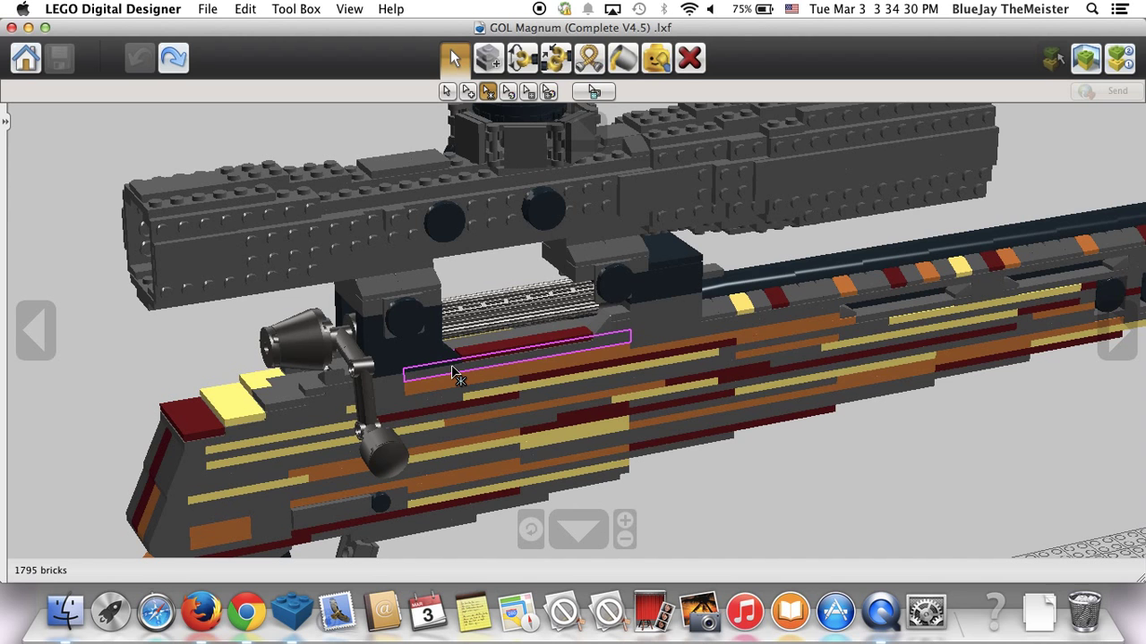
{"action": "right_click", "coordinate": [586, 238]}
{"action": "right_click_drag", "start_coordinate": [587, 238], "coordinate": [429, 225]}
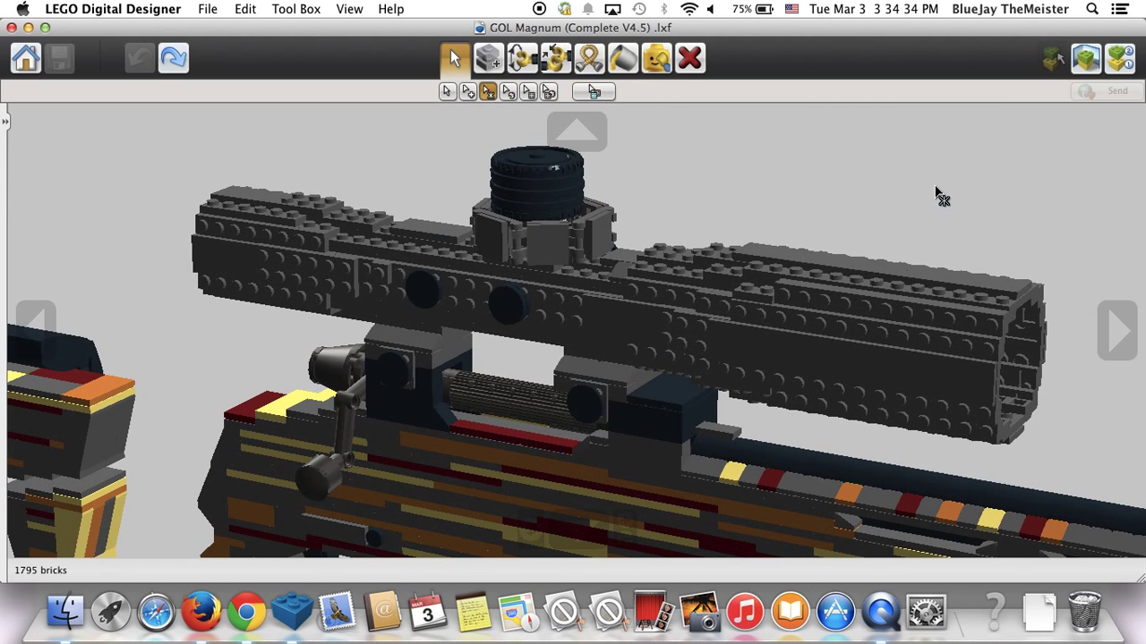
{"action": "right_click_drag", "start_coordinate": [942, 197], "coordinate": [580, 176]}
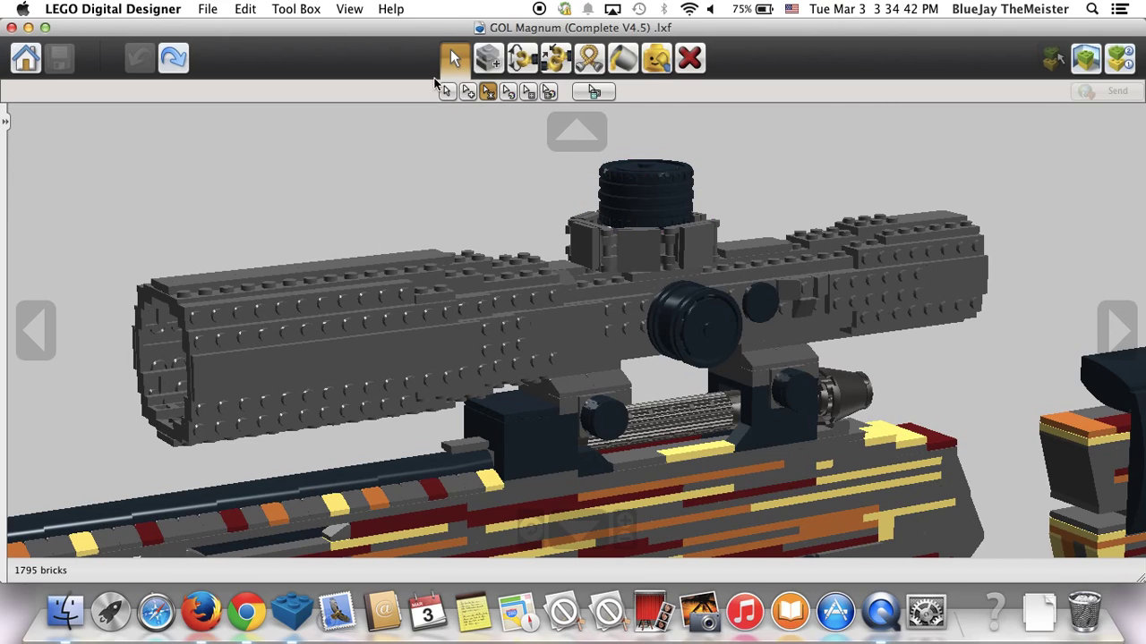
{"action": "left_click", "coordinate": [447, 91]}
{"action": "right_click_drag", "start_coordinate": [460, 187], "coordinate": [793, 218]}
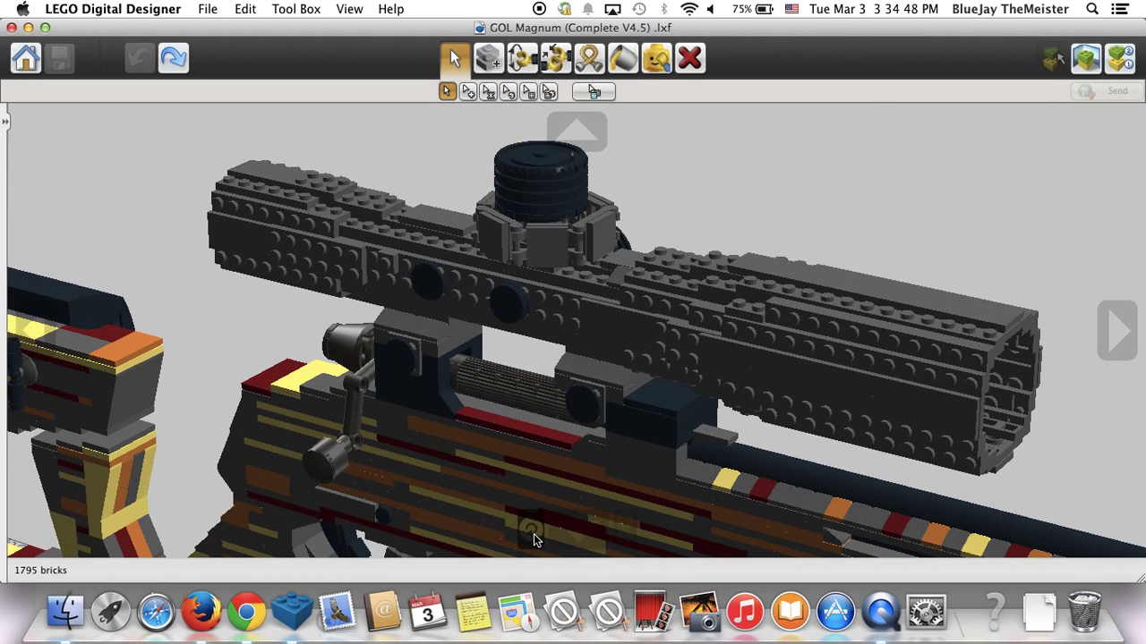
- Examine the fore-end's coloured side plates, slots and row of round black openings up close
{"action": "scroll", "coordinate": [533, 533], "scroll_direction": "down", "scroll_amount": 5}
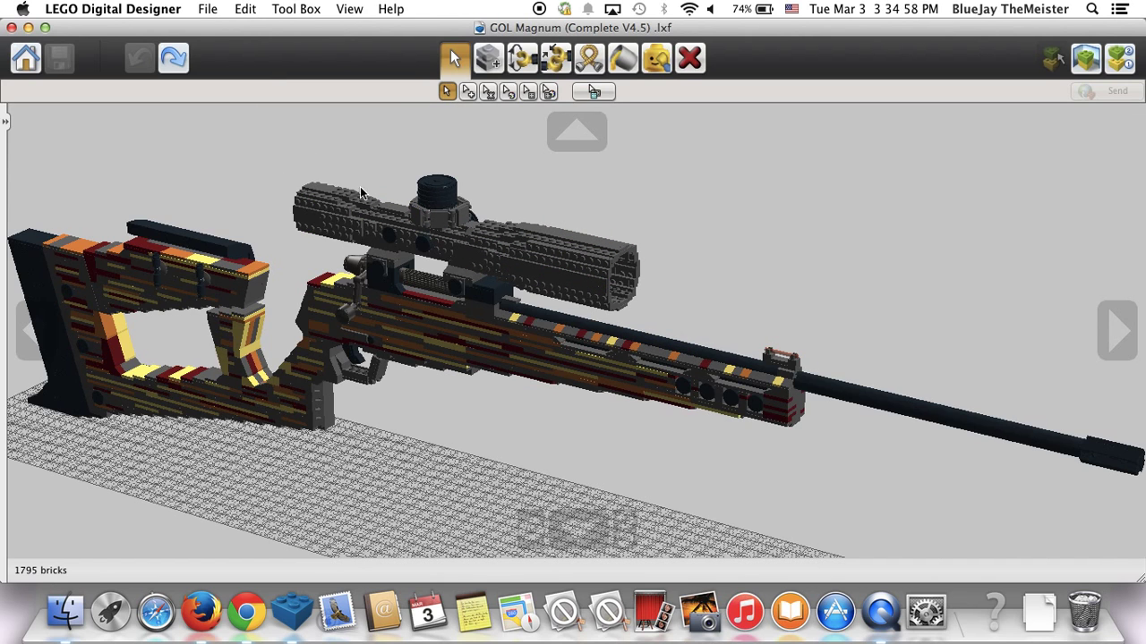
{"action": "scroll", "coordinate": [633, 374], "scroll_direction": "up", "scroll_amount": 5}
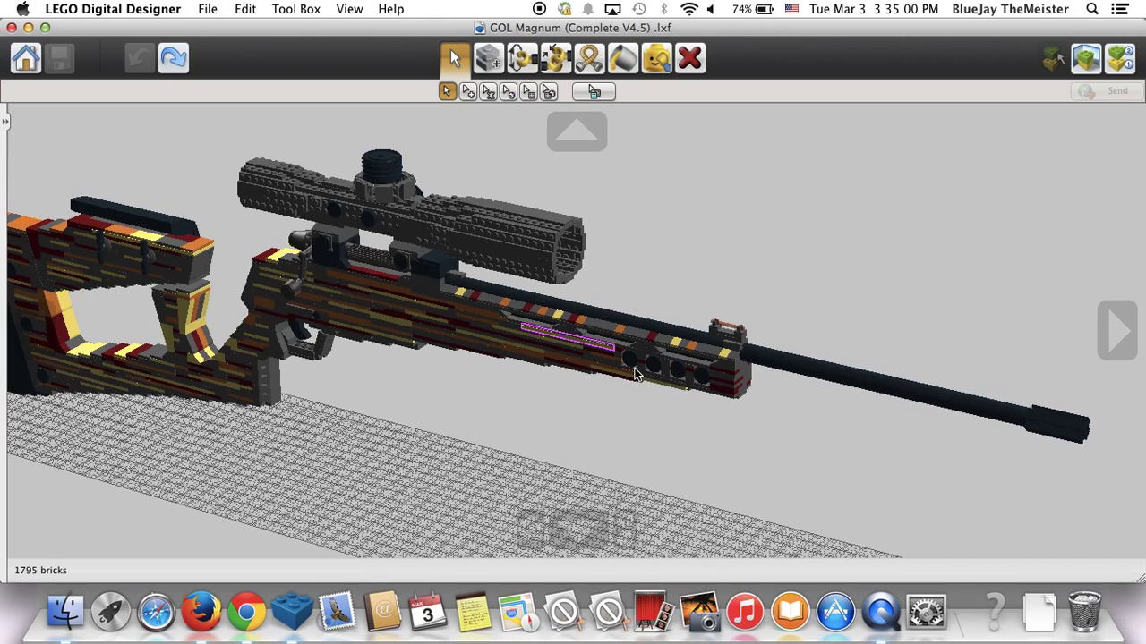
{"action": "scroll", "coordinate": [635, 374], "scroll_direction": "up", "scroll_amount": 2}
{"action": "right_click_drag", "start_coordinate": [635, 374], "coordinate": [682, 313]}
{"action": "scroll", "coordinate": [681, 313], "scroll_direction": "down", "scroll_amount": 3}
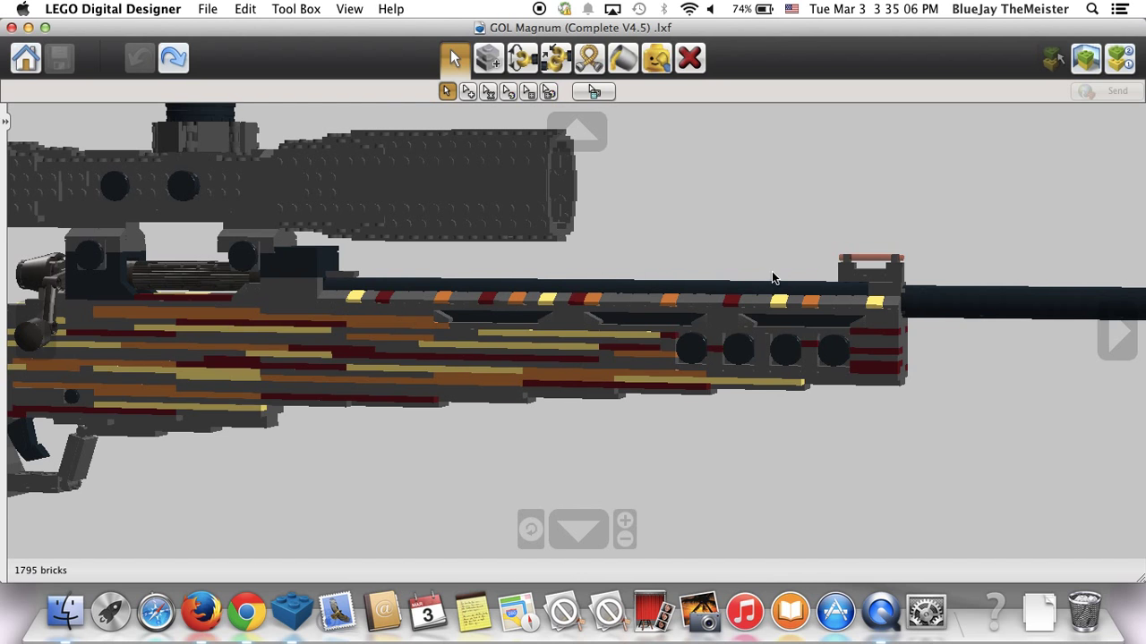
{"action": "scroll", "coordinate": [769, 355], "scroll_direction": "up", "scroll_amount": 5}
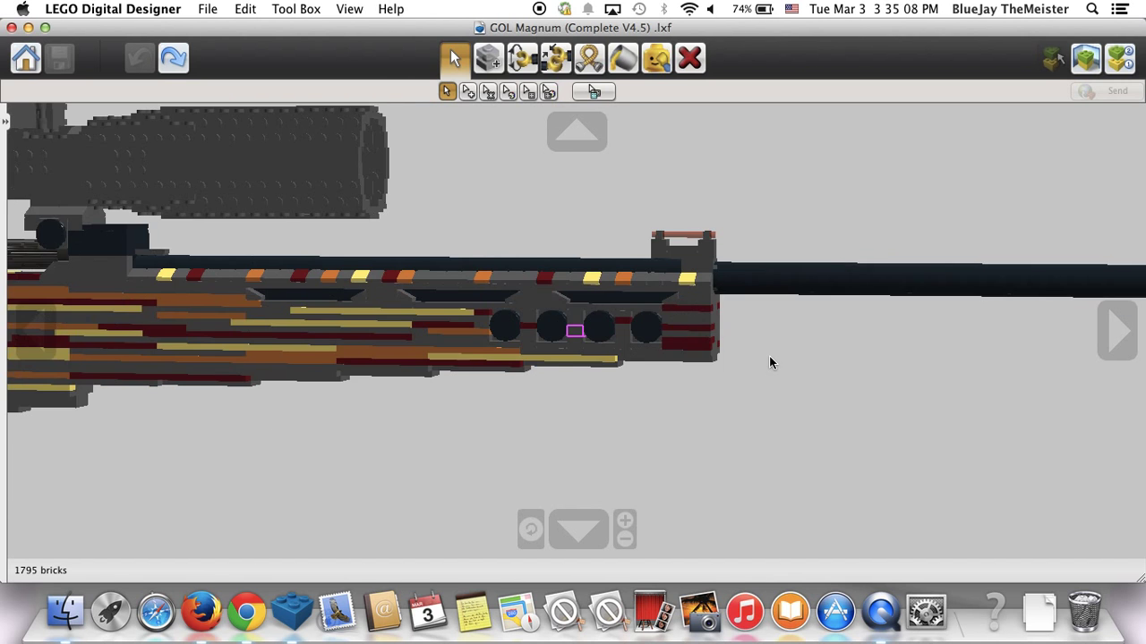
{"action": "right_click_drag", "start_coordinate": [839, 350], "coordinate": [767, 391]}
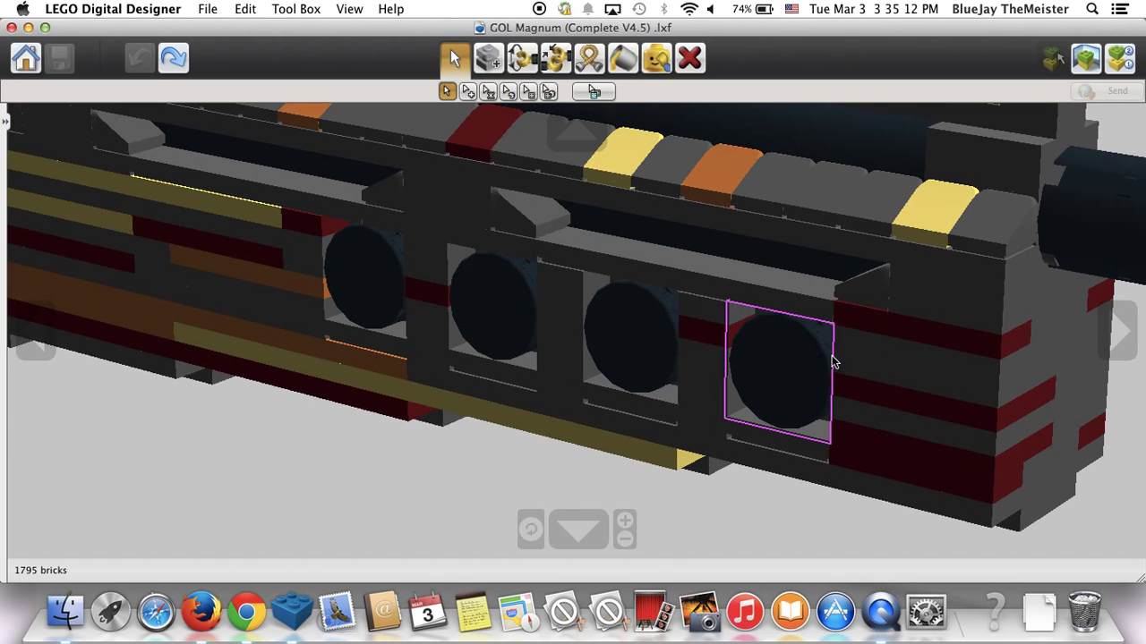
{"action": "right_click_drag", "start_coordinate": [624, 428], "coordinate": [452, 320]}
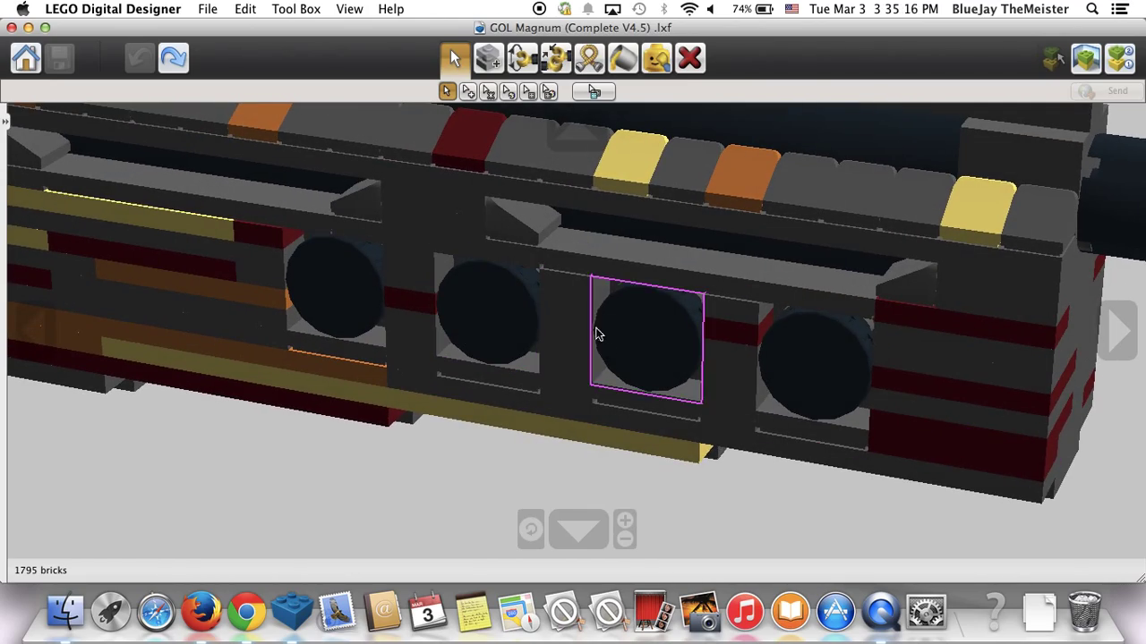
- Examine the ribbed black grip section on the fore-end's opposite side, and return to the side with round openings
{"action": "right_click_drag", "start_coordinate": [884, 417], "coordinate": [673, 437]}
{"action": "right_click_drag", "start_coordinate": [810, 389], "coordinate": [753, 376]}
{"action": "scroll", "coordinate": [698, 398], "scroll_direction": "down", "scroll_amount": 5}
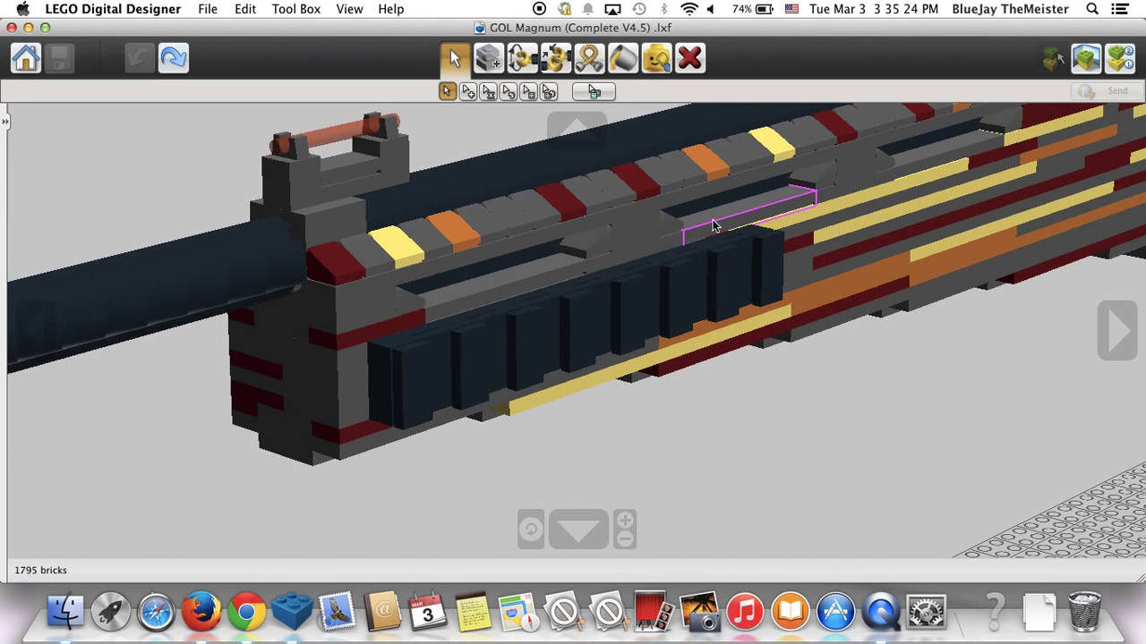
{"action": "right_click_drag", "start_coordinate": [729, 224], "coordinate": [810, 276]}
{"action": "right_click_drag", "start_coordinate": [389, 256], "coordinate": [365, 234]}
{"action": "scroll", "coordinate": [362, 232], "scroll_direction": "down", "scroll_amount": 6}
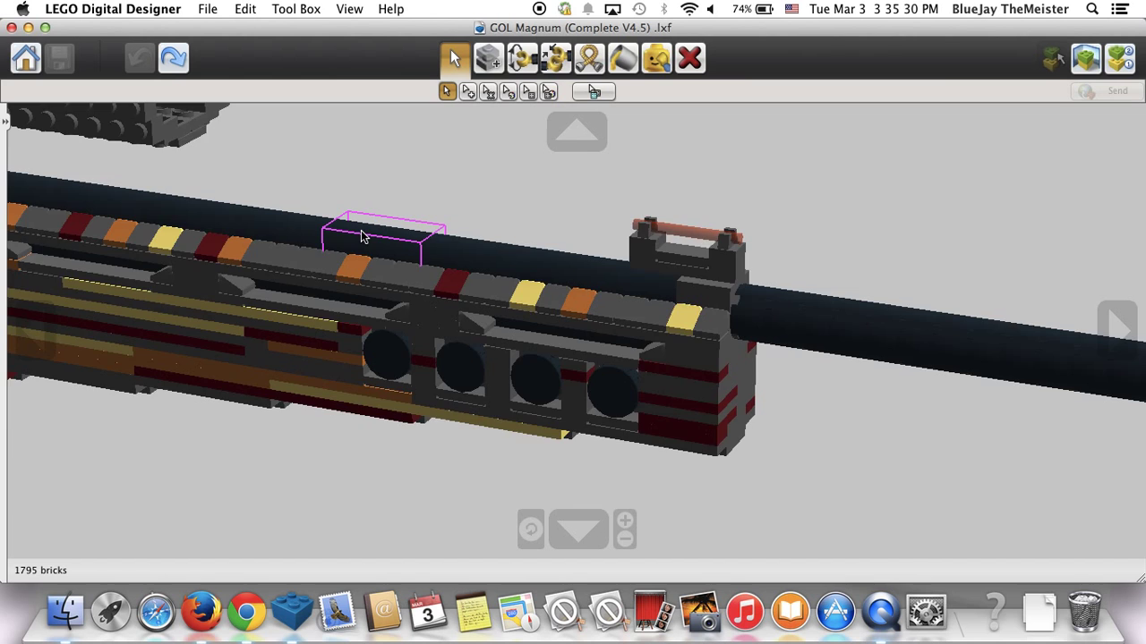
- Examine the barrel from the fore-end to its slotted muzzle brake, and return to the whole-model view
{"action": "scroll", "coordinate": [560, 250], "scroll_direction": "down", "scroll_amount": 2}
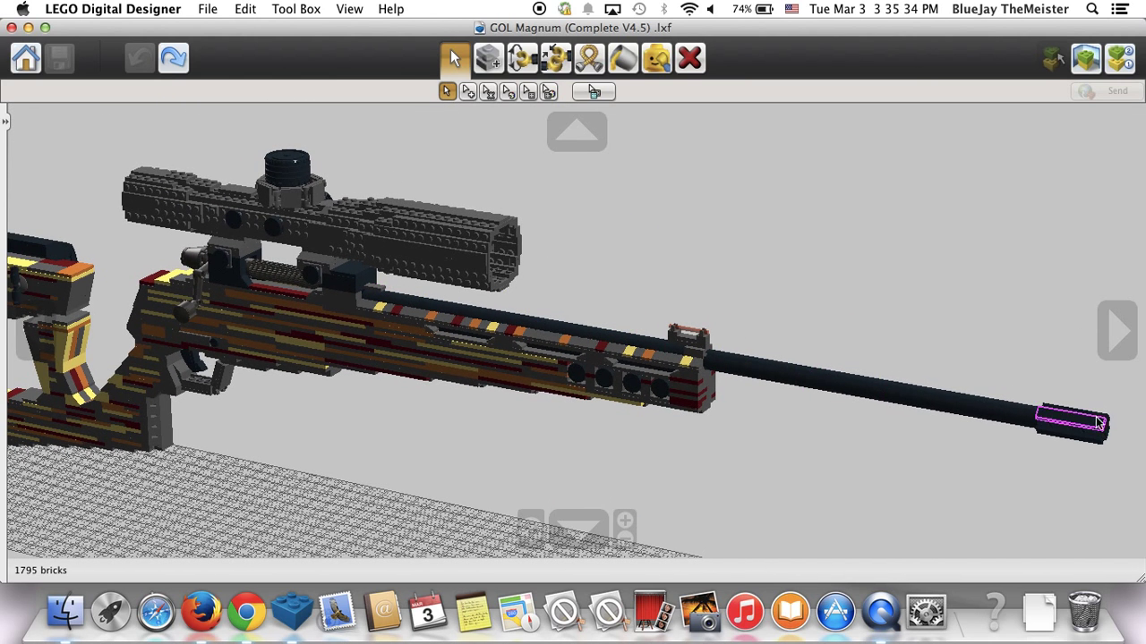
{"action": "scroll", "coordinate": [463, 315], "scroll_direction": "up", "scroll_amount": 5}
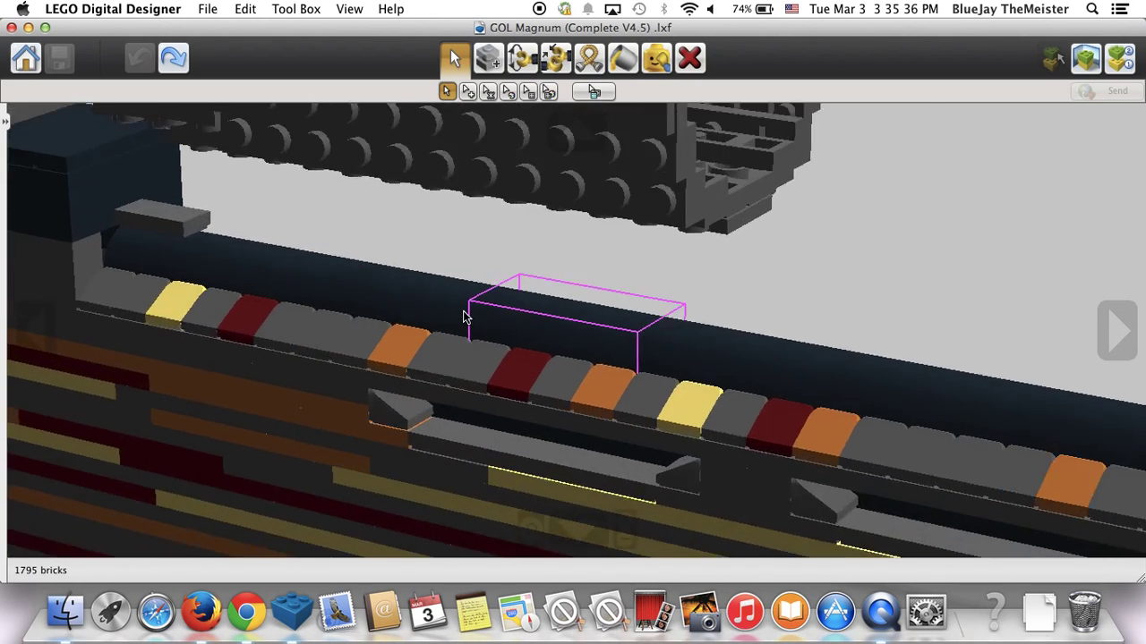
{"action": "left_click_drag", "start_coordinate": [606, 328], "coordinate": [580, 336]}
{"action": "scroll", "coordinate": [734, 367], "scroll_direction": "down", "scroll_amount": 2}
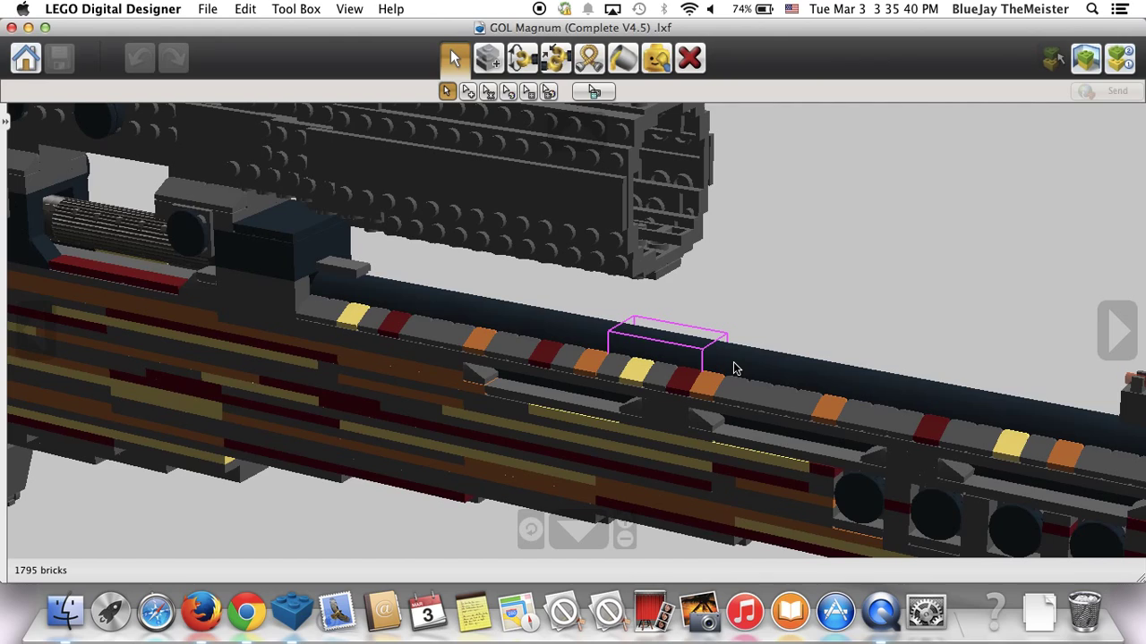
{"action": "scroll", "coordinate": [734, 367], "scroll_direction": "down", "scroll_amount": 3}
{"action": "right_click", "coordinate": [1079, 438]}
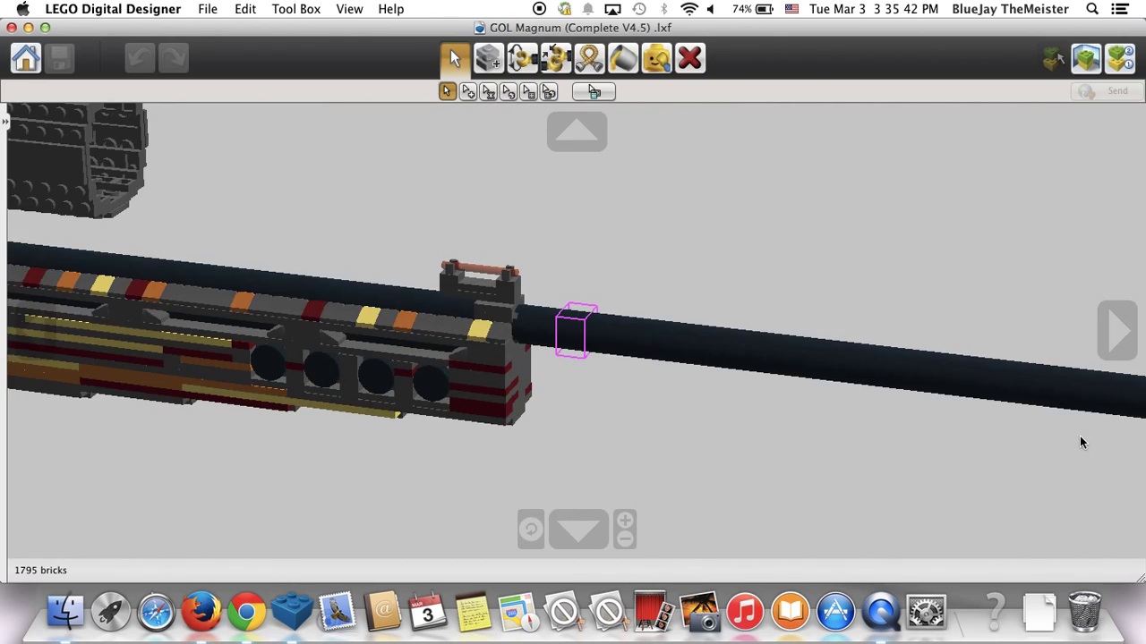
{"action": "scroll", "coordinate": [1080, 438], "scroll_direction": "down", "scroll_amount": 2}
{"action": "scroll", "coordinate": [1079, 439], "scroll_direction": "down", "scroll_amount": 1}
{"action": "right_click", "coordinate": [750, 359]}
{"action": "right_click_drag", "start_coordinate": [749, 362], "coordinate": [525, 504]}
{"action": "right_click", "coordinate": [729, 384]}
{"action": "scroll", "coordinate": [729, 384], "scroll_direction": "up", "scroll_amount": 5}
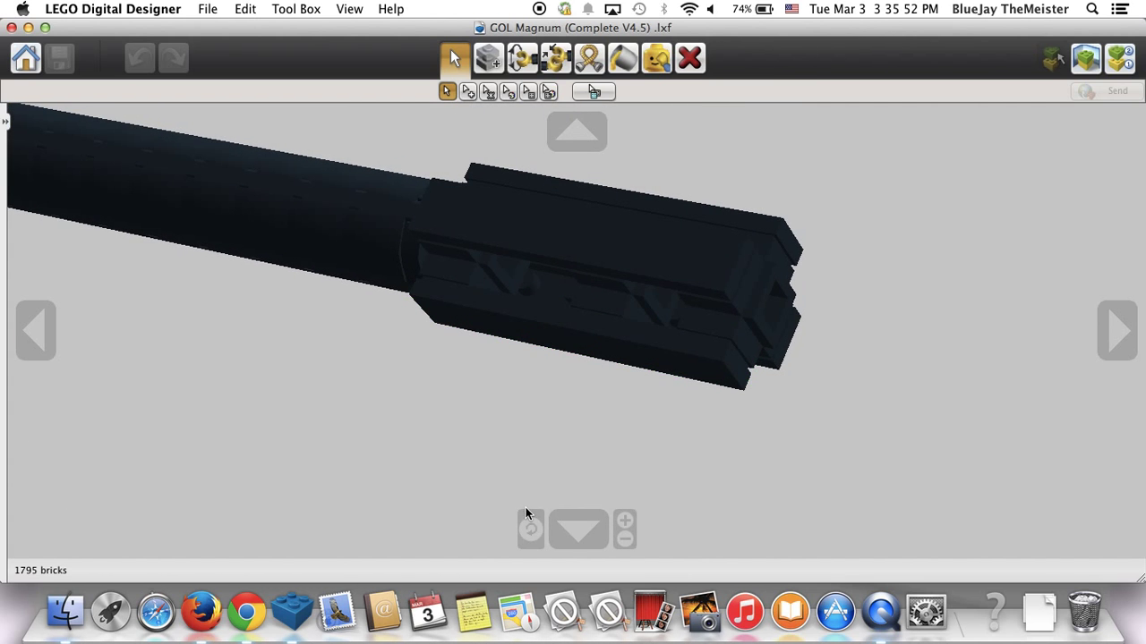
{"action": "left_click", "coordinate": [530, 531]}
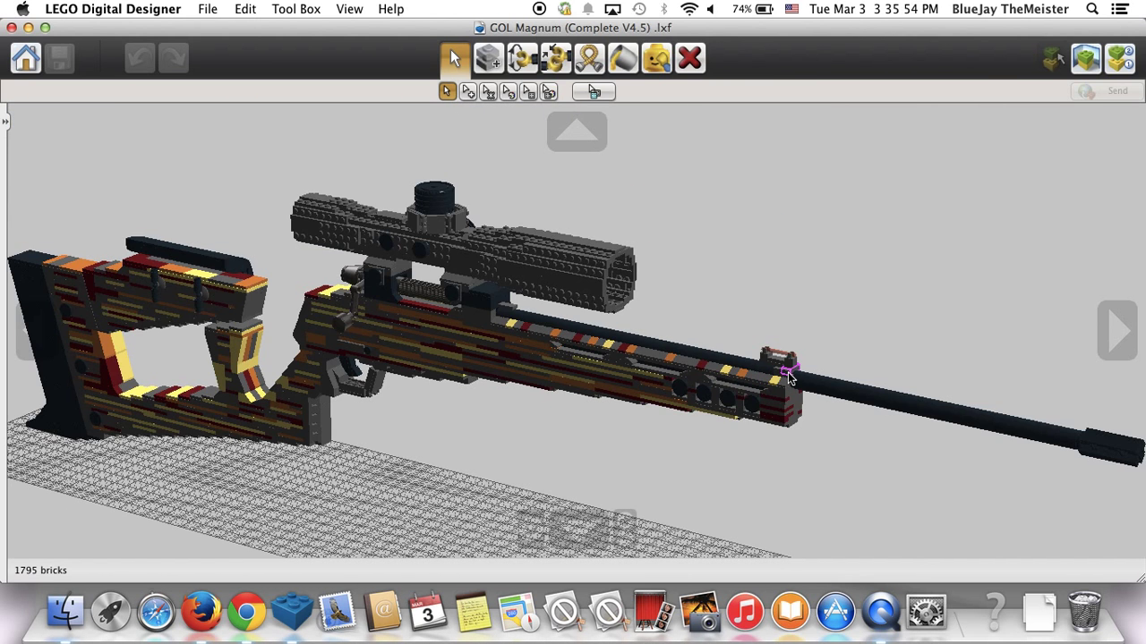
- Examine the front sight with its transparent red bar up close, and view the whole rifle from its opposite side
{"action": "scroll", "coordinate": [788, 374], "scroll_direction": "up", "scroll_amount": 6}
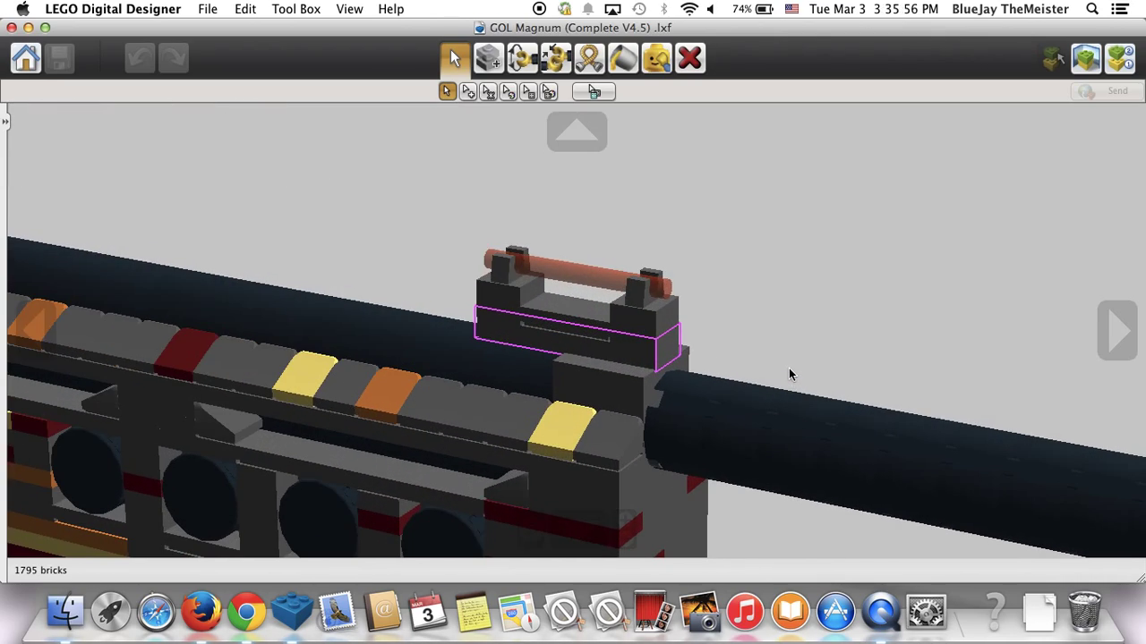
{"action": "right_click_drag", "start_coordinate": [787, 368], "coordinate": [842, 367]}
{"action": "left_click", "coordinate": [530, 529]}
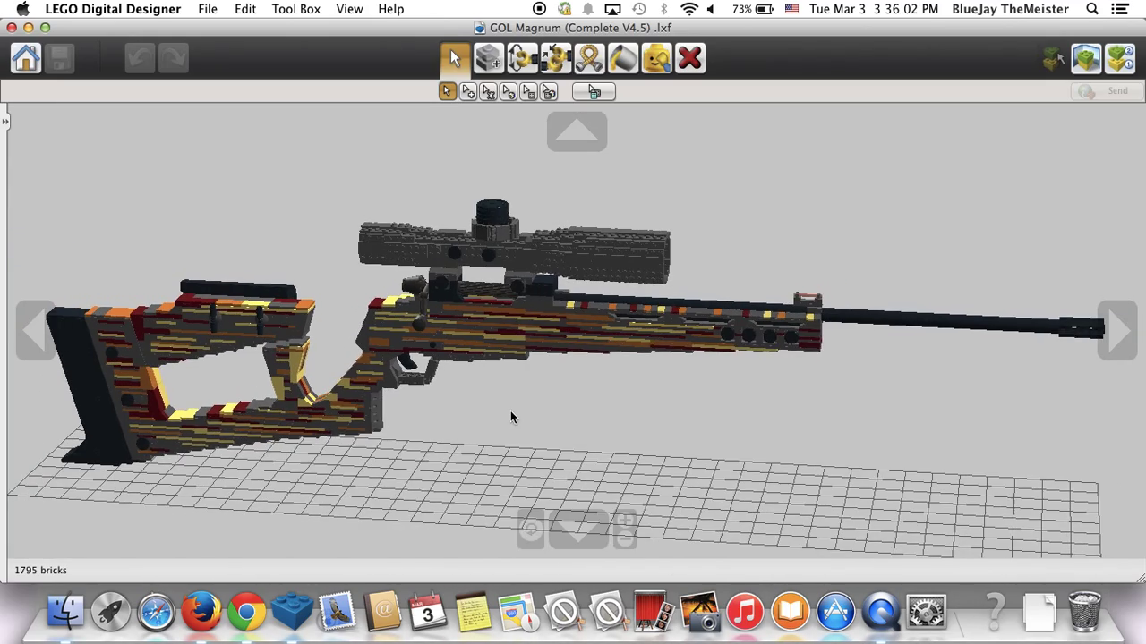
{"action": "right_click_drag", "start_coordinate": [511, 418], "coordinate": [656, 428]}
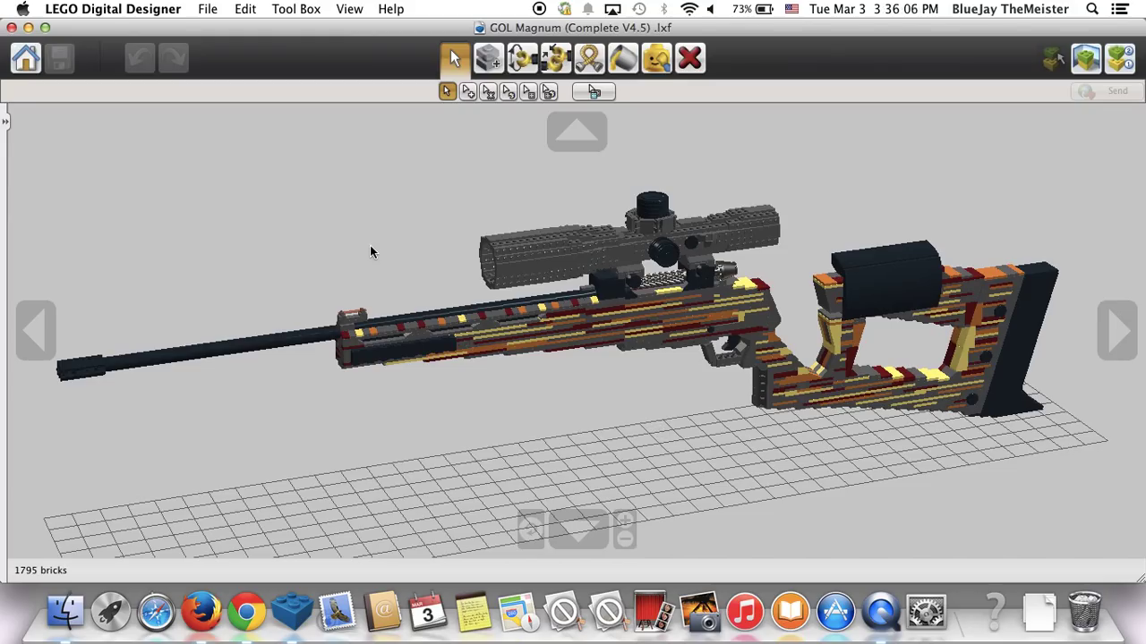